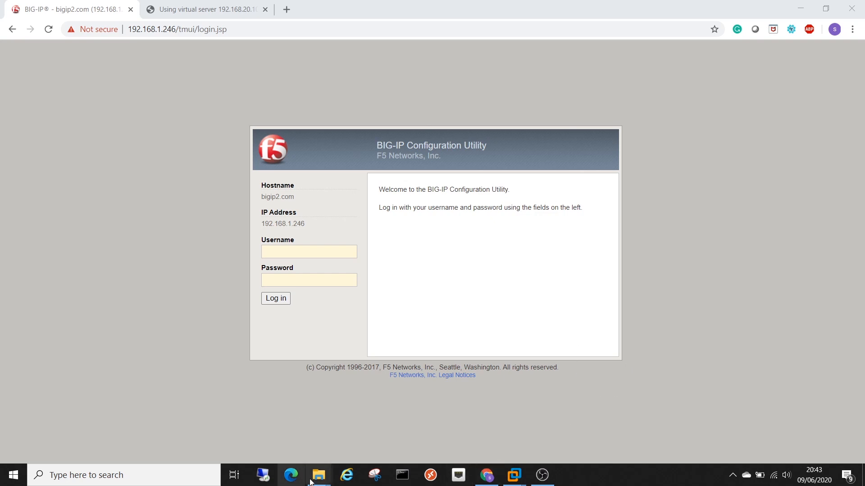
- Briefly bring up the OBS Files folder window, then hide it again
mouse_move(319, 475)
left_click(382, 446)
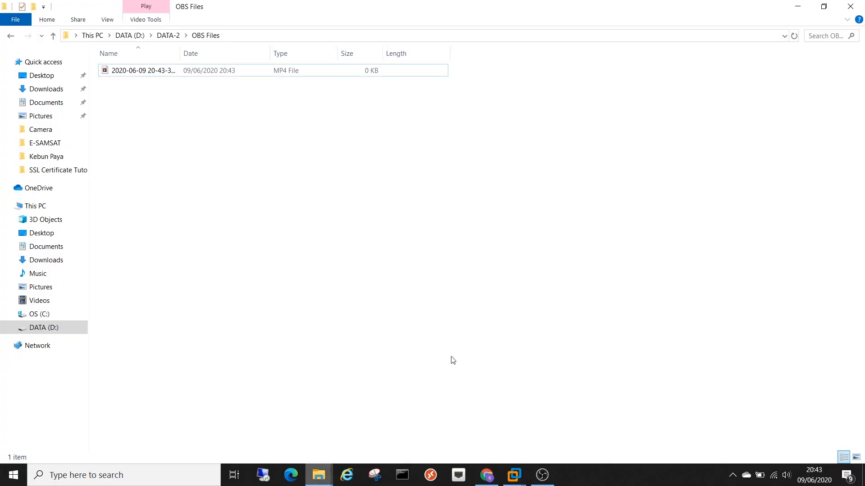
left_click(803, 9)
- Open the SSL Certificate Tutorial folder and point out Certificate-Server.crt, Chain-Certificate-Server.crt and Key-Certificate.key
mouse_move(319, 475)
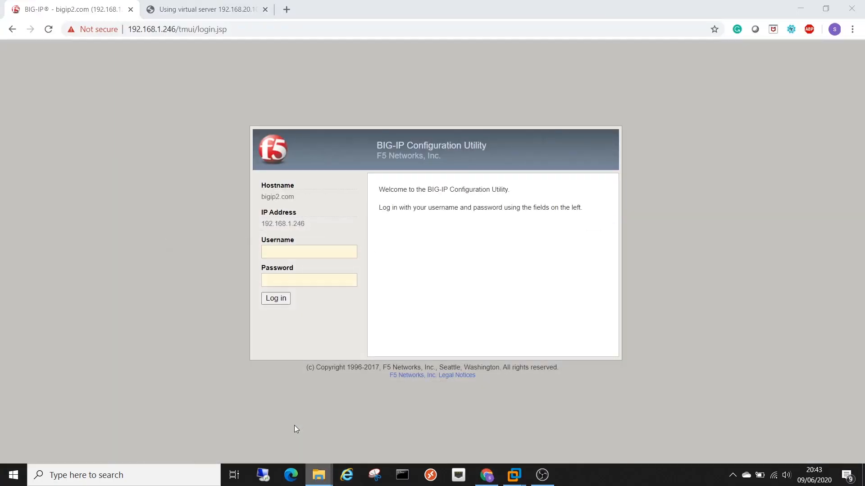
left_click(257, 428)
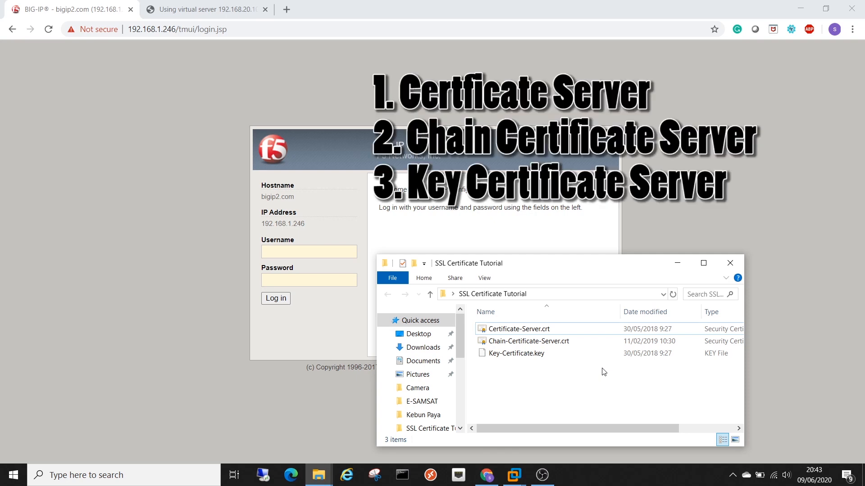
left_click(521, 332)
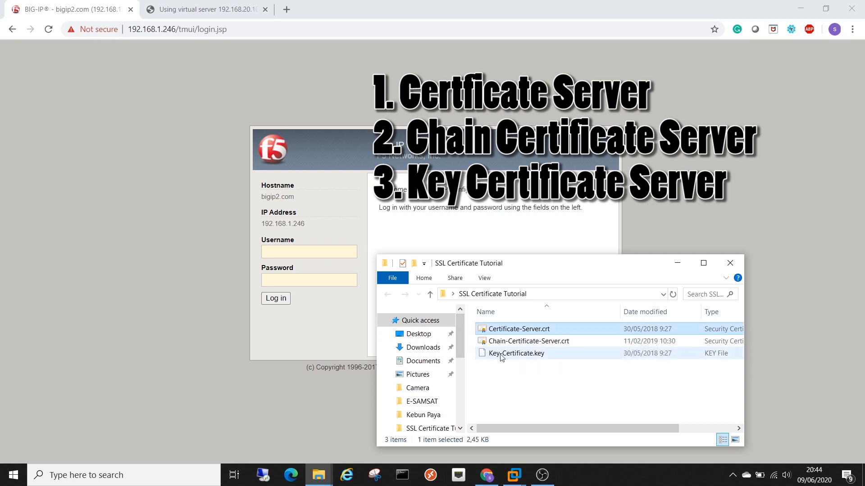
left_click(514, 341)
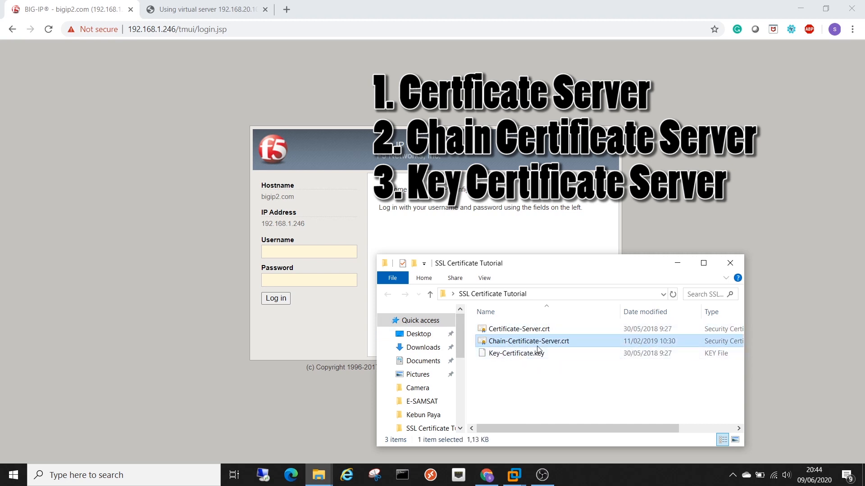
left_click(525, 360)
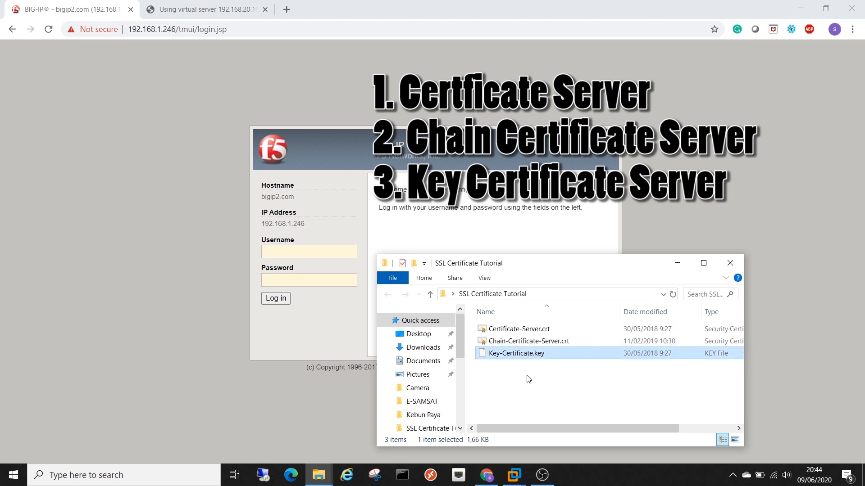
- Reveal the BIG-IP login page and sign in with the administrator username and password
left_click(677, 263)
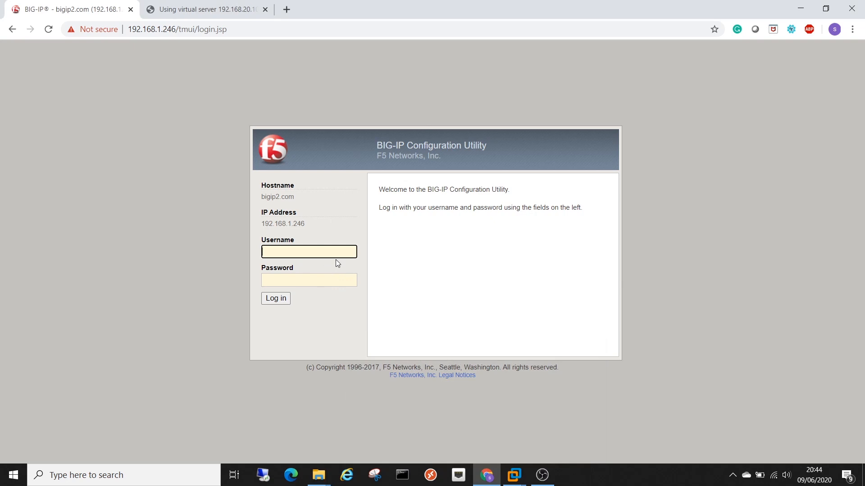
type("admin")
key("Tab")
type("admin")
key("Return")
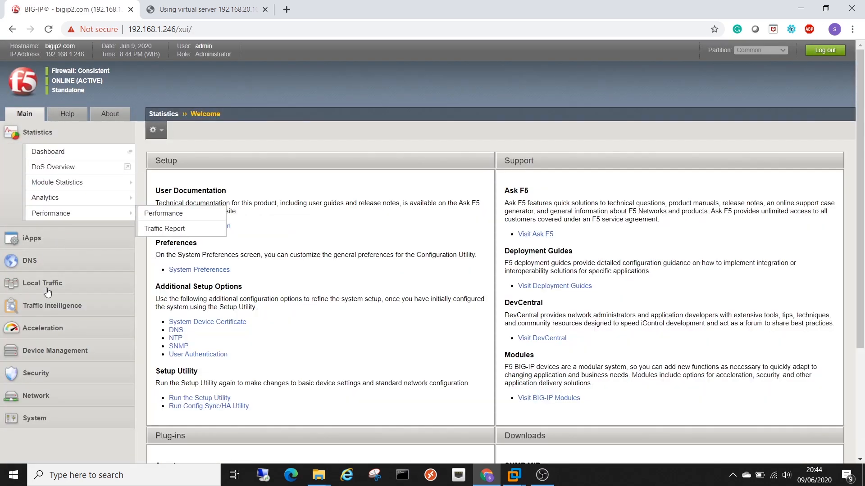
- Navigate to System › File Management › SSL Certificate List
scroll(40, 270, "down", 3)
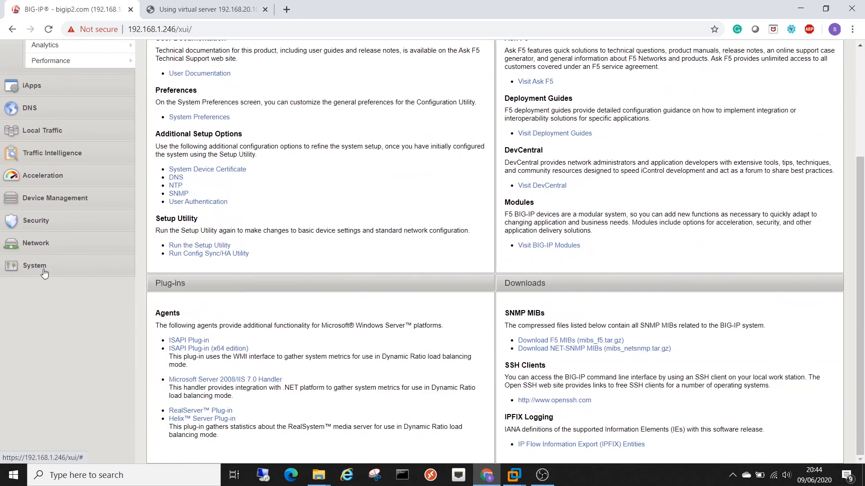
left_click(40, 269)
scroll(70, 320, "down", 2)
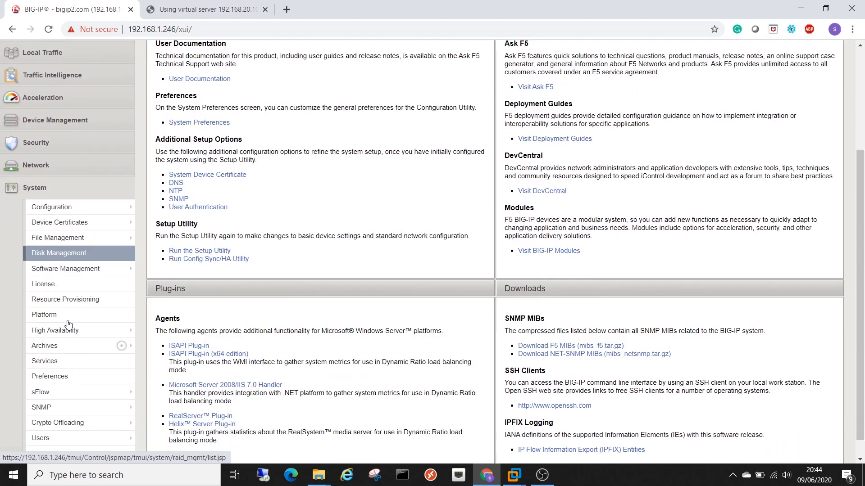
mouse_move(84, 244)
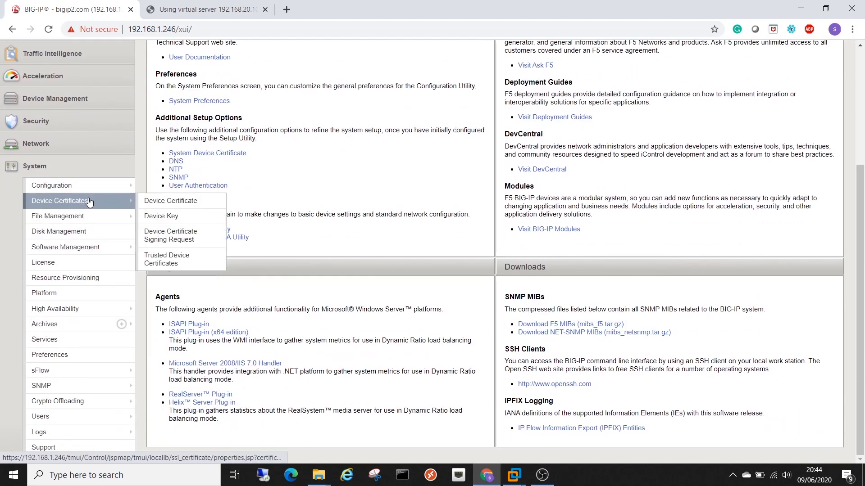
mouse_move(90, 217)
mouse_move(169, 270)
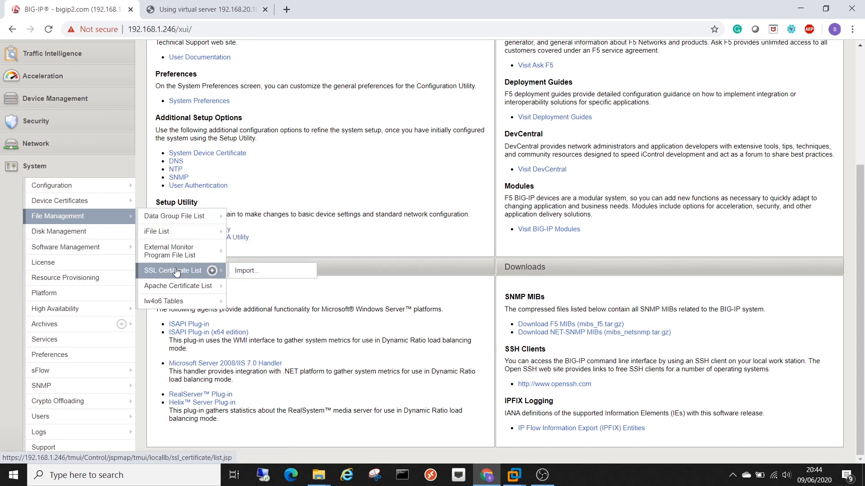
left_click(193, 275)
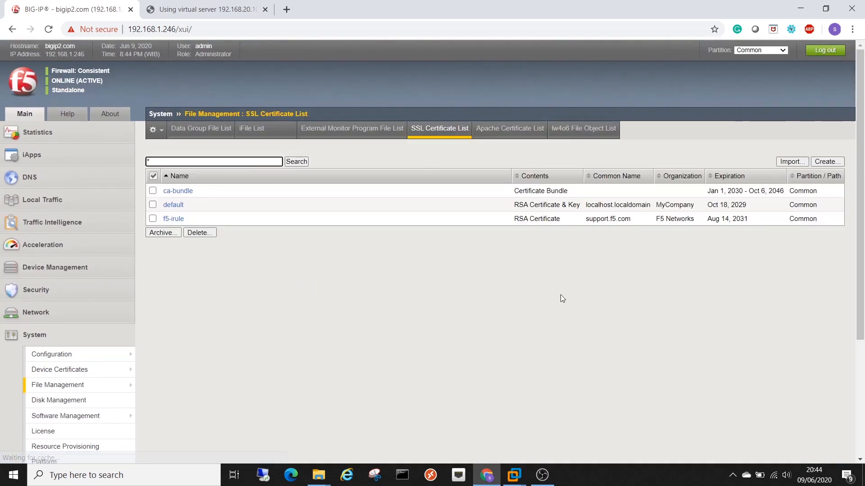
- Start a new import with Import Type Certificate and name it TEST-CERT
left_click(786, 164)
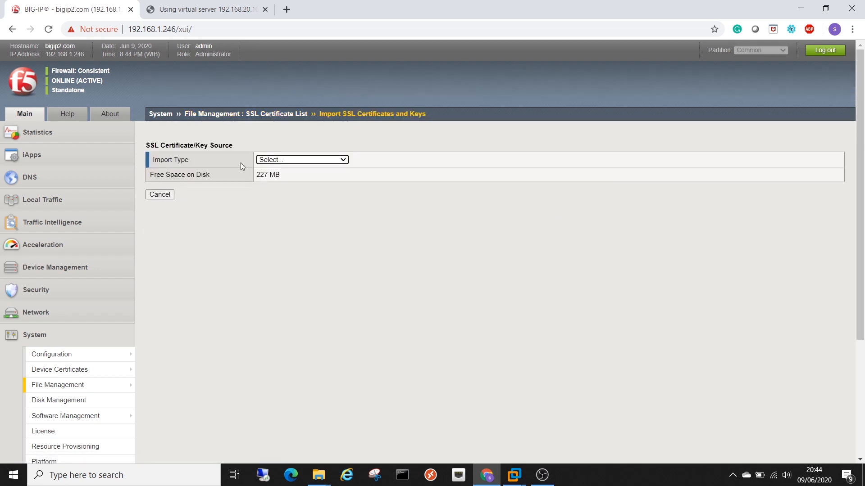
left_click(281, 161)
left_click(290, 185)
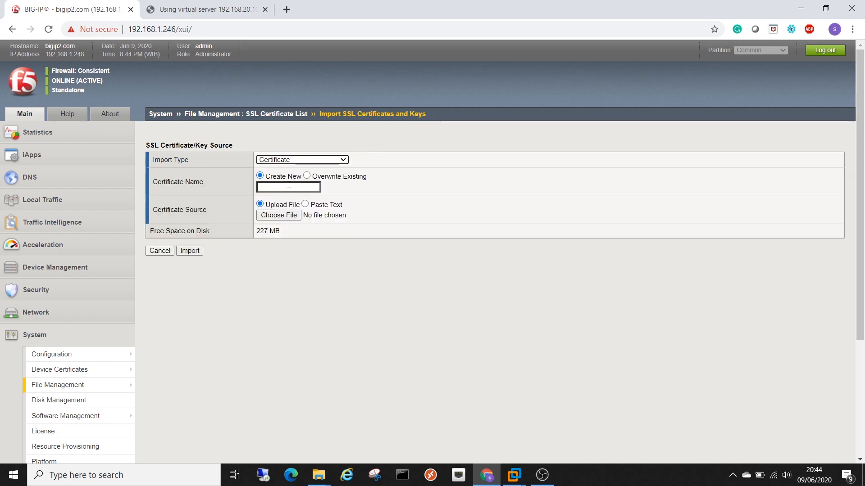
left_click(293, 186)
left_click(166, 184)
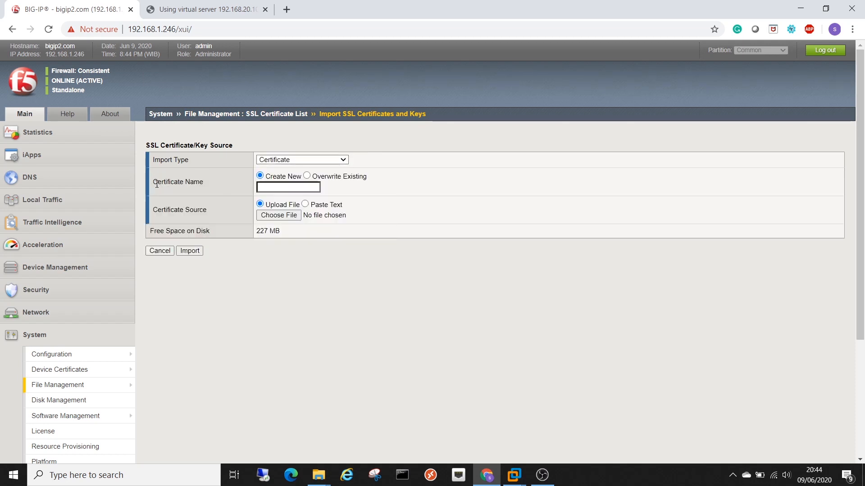
left_click_drag(155, 184, 217, 191)
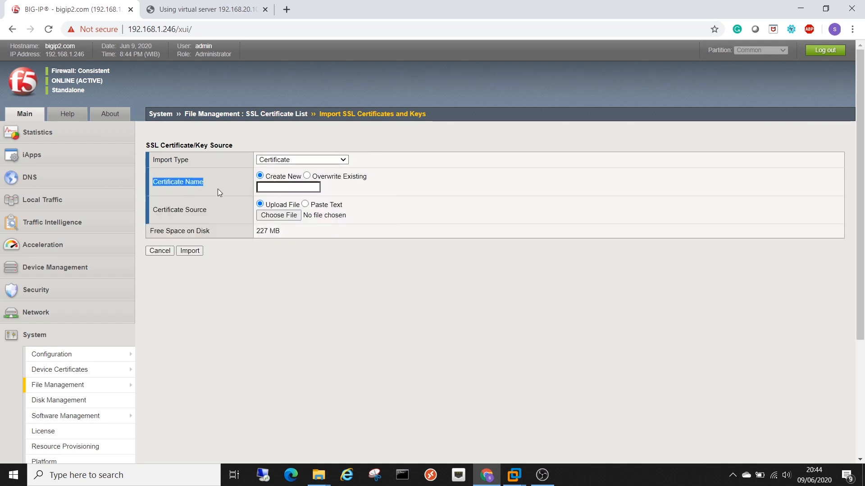
left_click(244, 205)
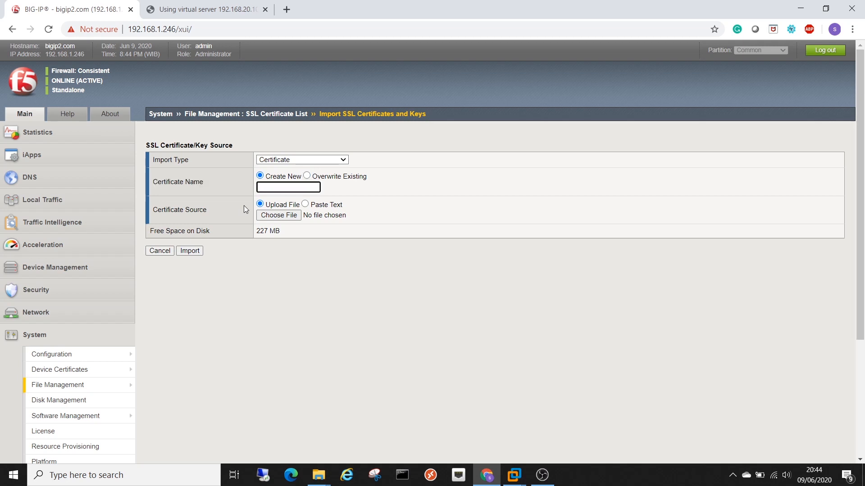
type("TEST-CERT")
- Choose Certificate-Server.crt as the source, import it, and note TEST-CERT is an RSA Certificate
left_click_drag(154, 210, 232, 217)
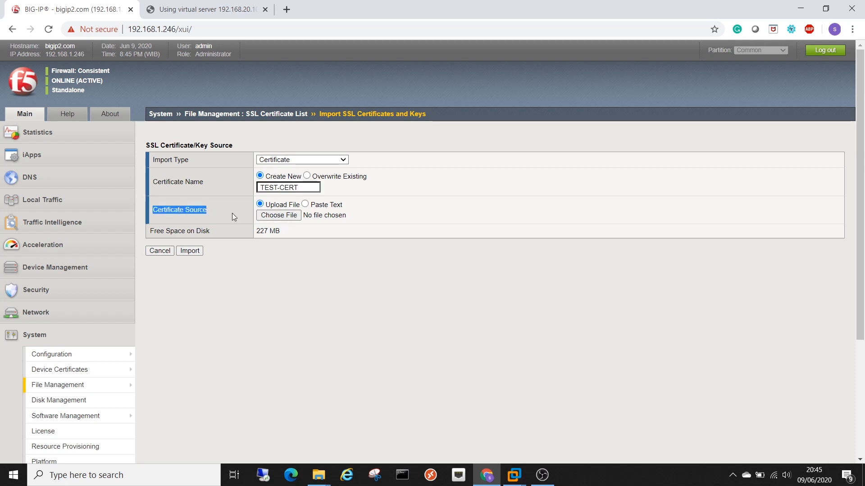
left_click(282, 218)
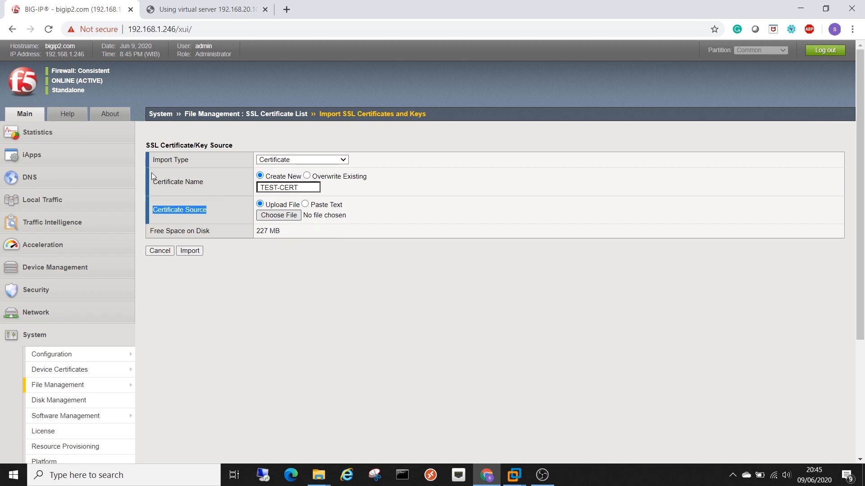
left_click(146, 80)
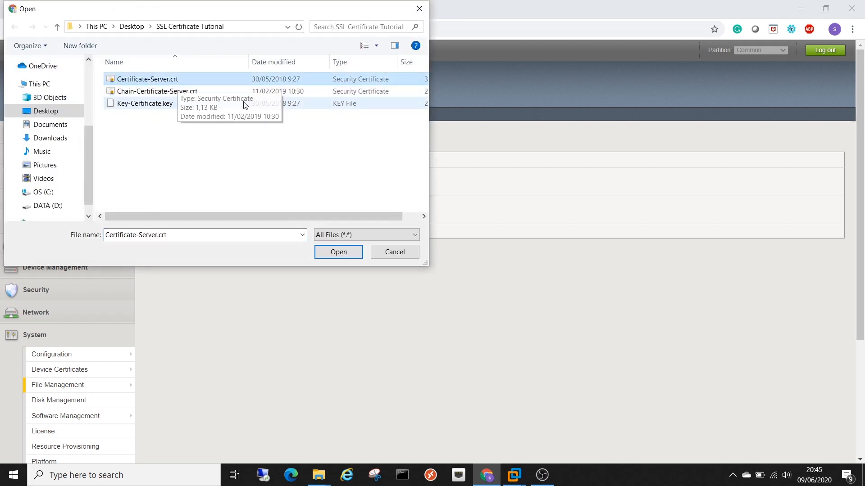
left_click(340, 252)
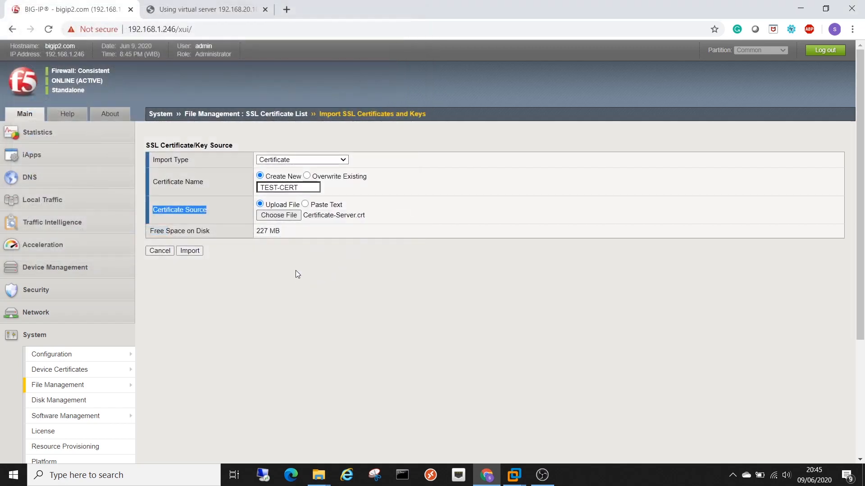
left_click(218, 263)
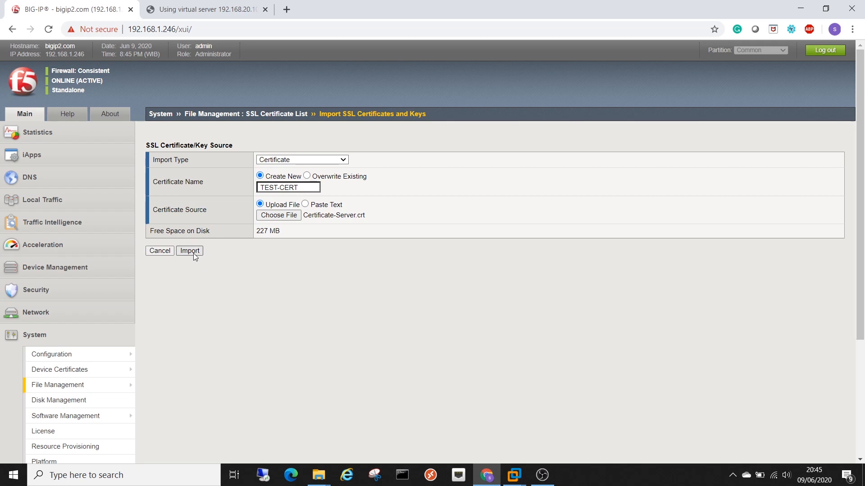
left_click(198, 253)
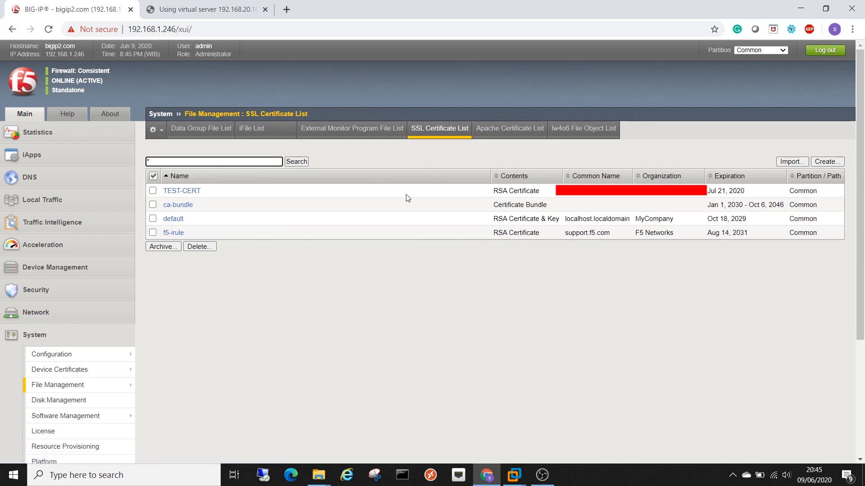
left_click_drag(490, 193, 540, 192)
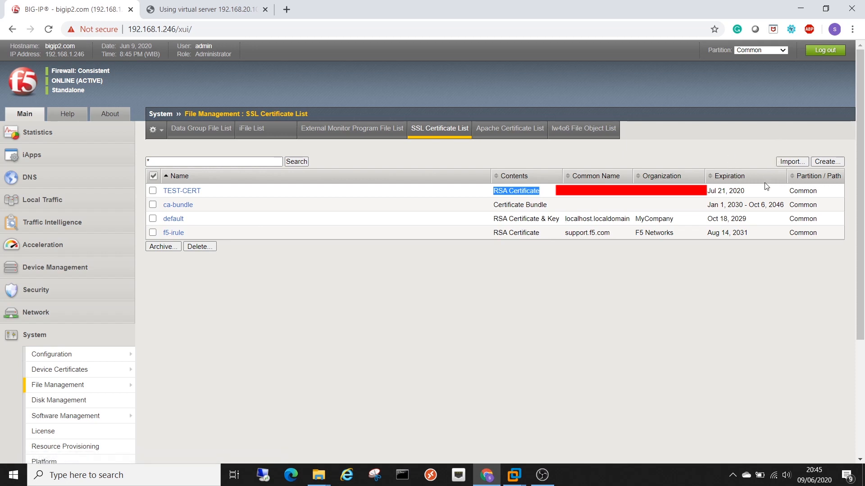
- Start a new import with Import Type Key and key name TEST-CERT
left_click(792, 163)
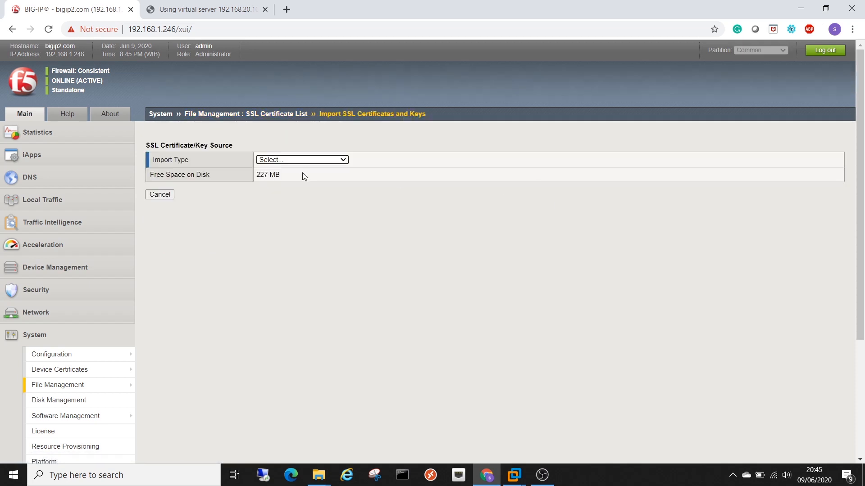
left_click_drag(154, 159, 212, 160)
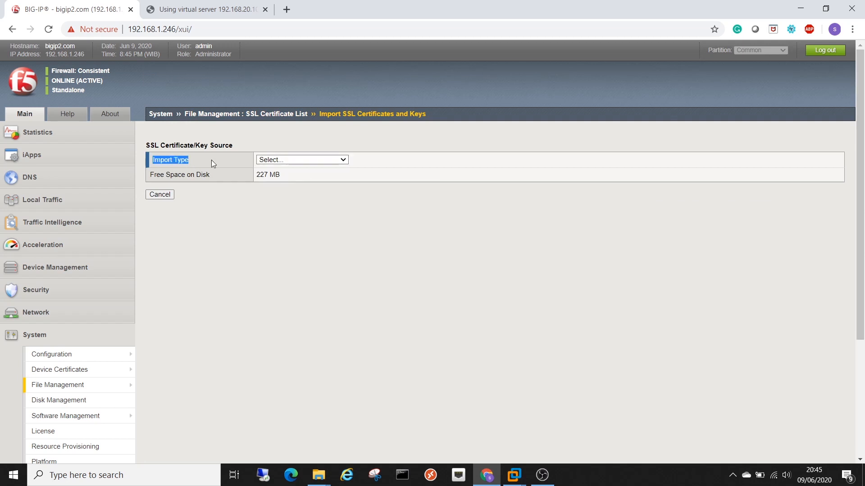
left_click(314, 161)
left_click(288, 177)
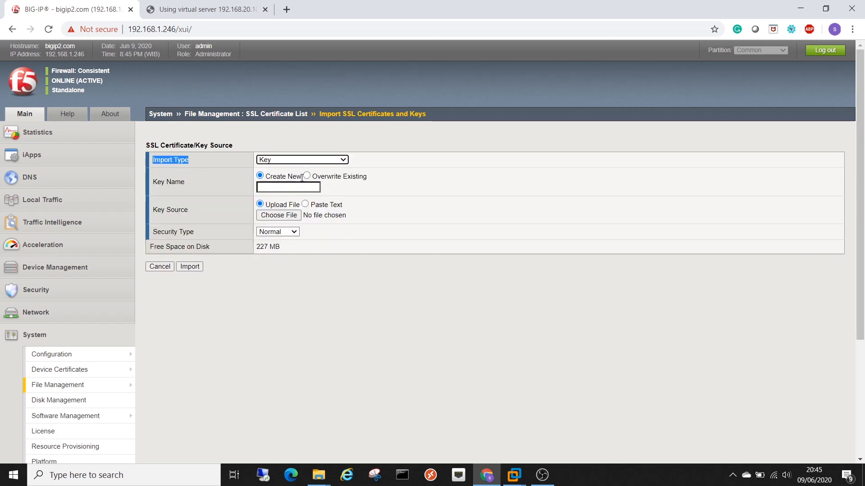
left_click_drag(156, 182, 241, 182)
left_click(225, 186)
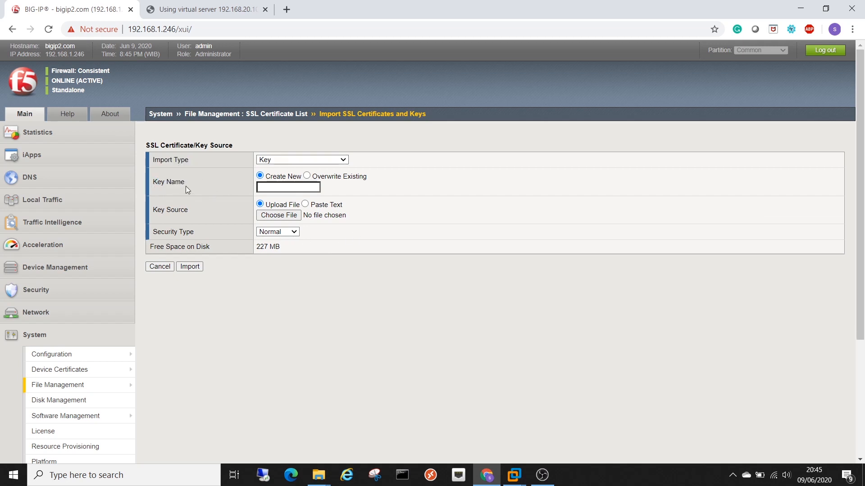
left_click(295, 189)
type("TST")
key("BackSpace")
type("EST-CERT")
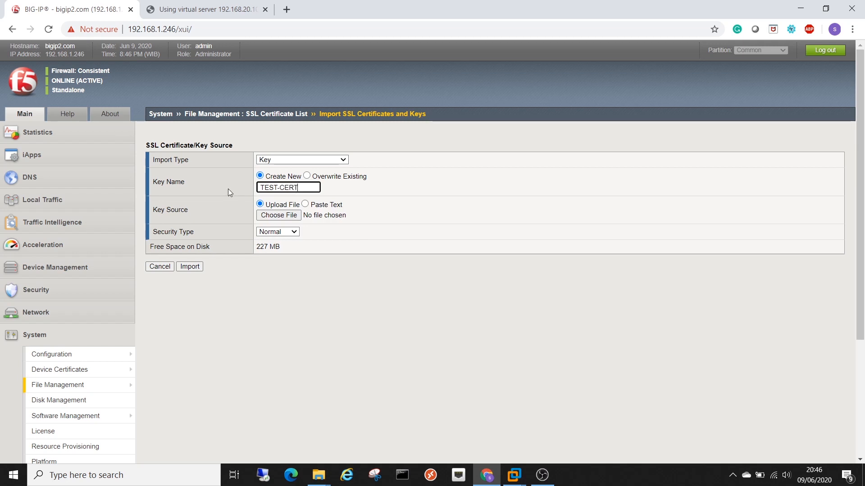
- Import Key-Certificate.key as TEST-CERT's key, confirm it shows Certificate & Key, and begin another import
triple_click(155, 209)
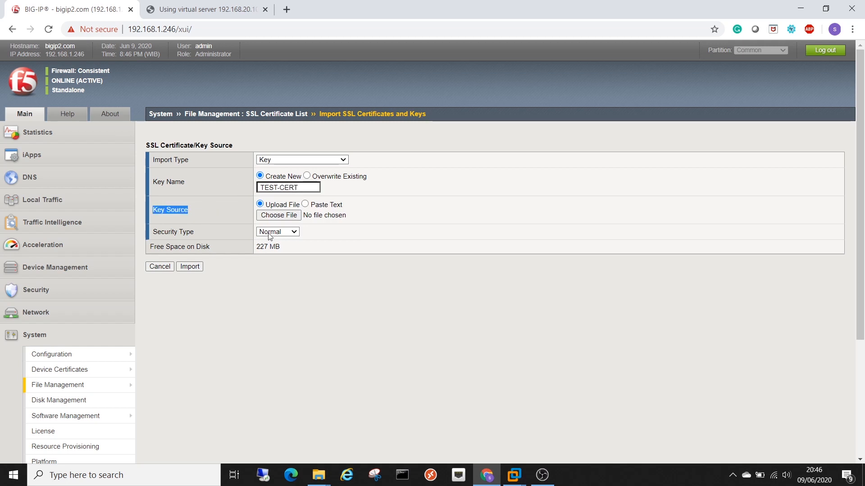
left_click(293, 220)
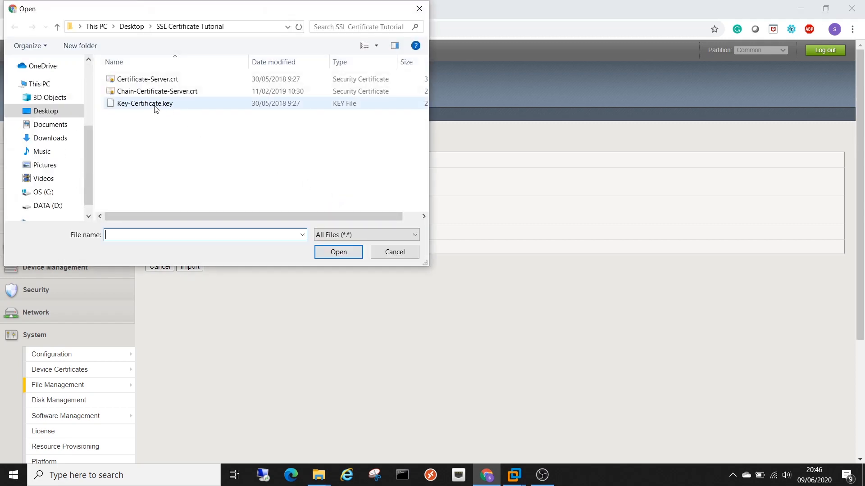
left_click(156, 104)
left_click(342, 251)
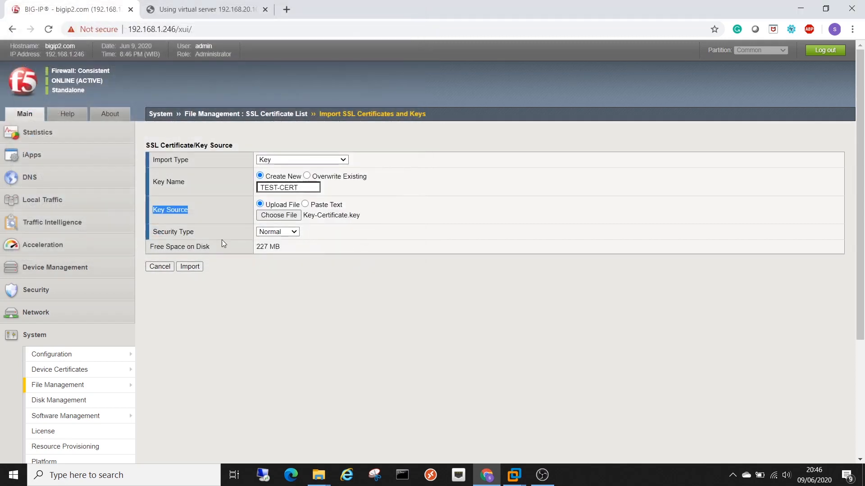
left_click(193, 268)
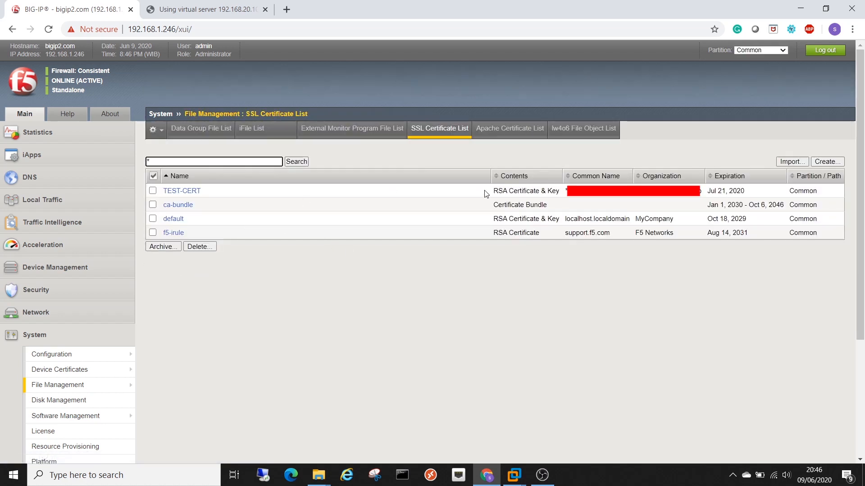
left_click_drag(492, 191, 563, 194)
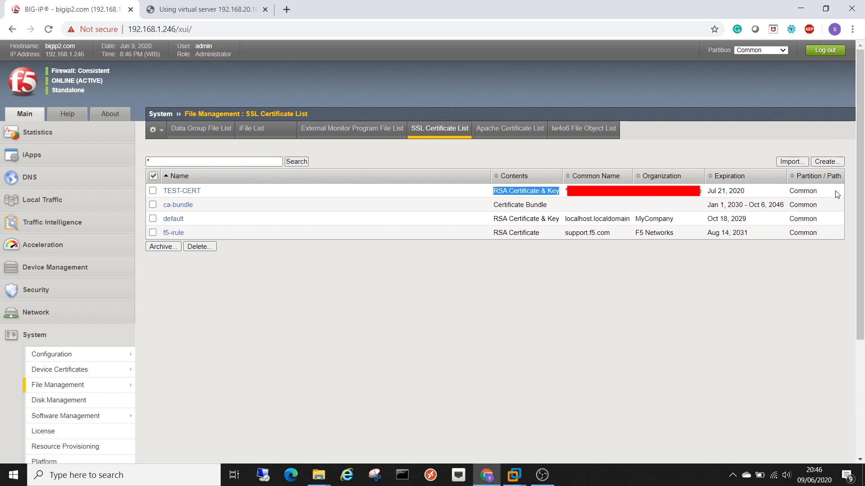
left_click(790, 163)
left_click_drag(161, 160, 232, 162)
- Set Import Type to Certificate and name it TEST-CERT-CHAIN
left_click(293, 160)
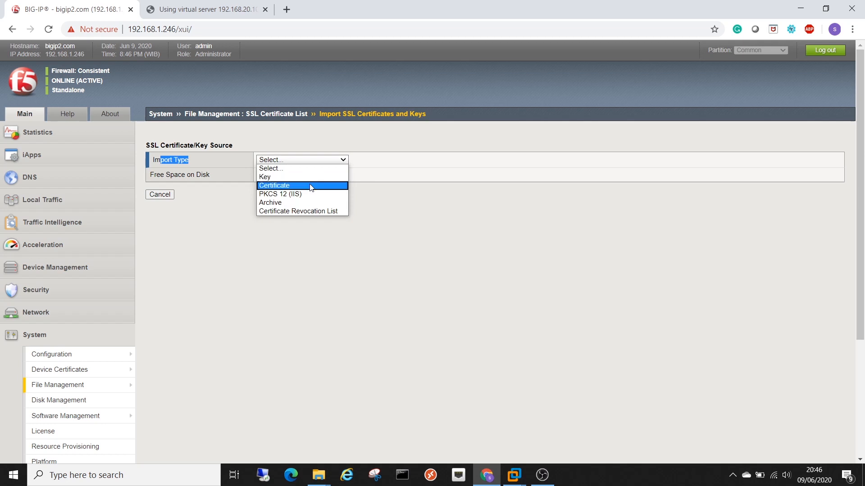
left_click(313, 185)
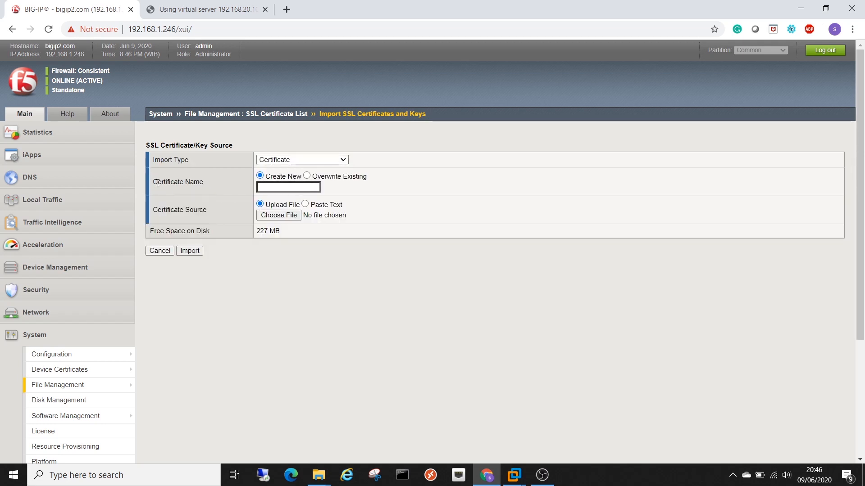
left_click_drag(151, 182, 234, 189)
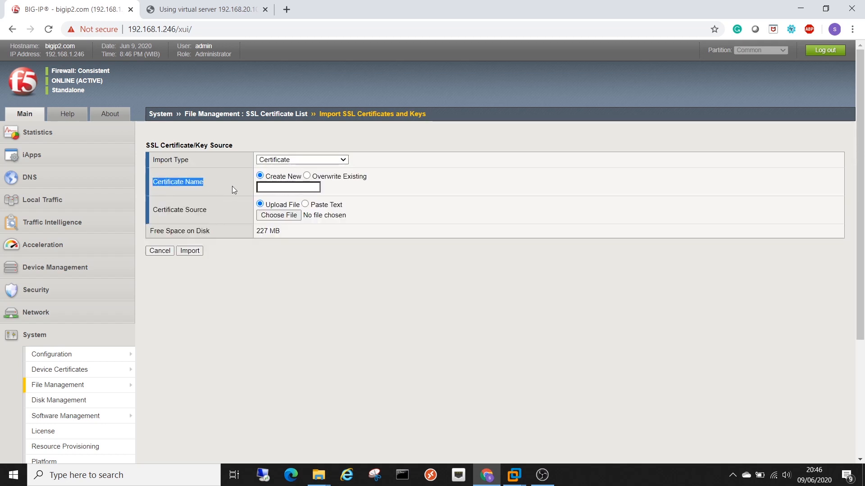
left_click(292, 188)
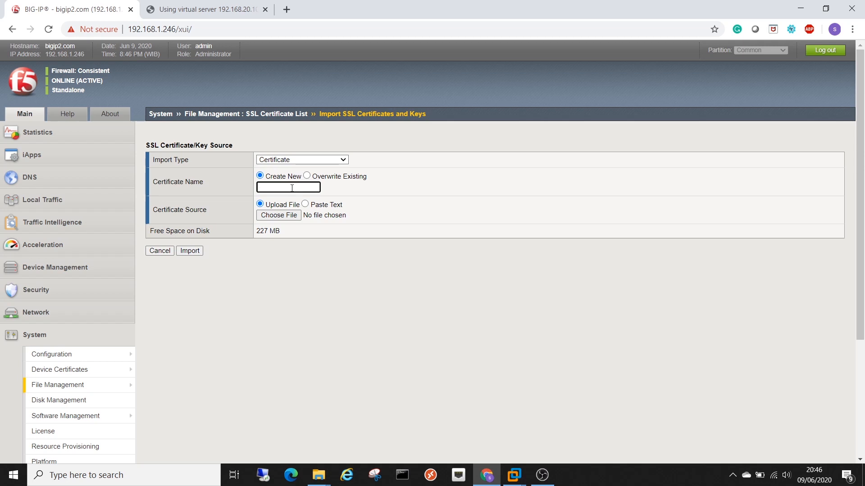
type("TEST-CERT")
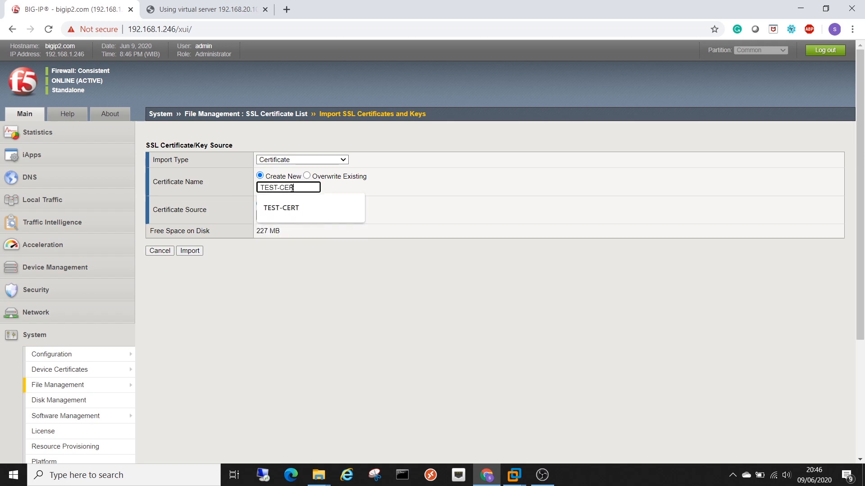
type("-CHAIN")
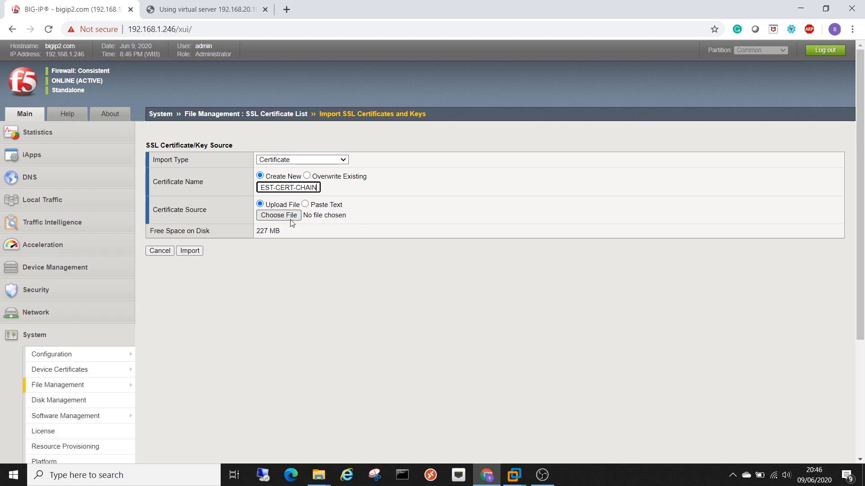
- Import Chain-Certificate-Server.crt and compare TEST-CERT (certificate and key) with TEST-CERT-CHAIN (certificate only)
left_click(279, 215)
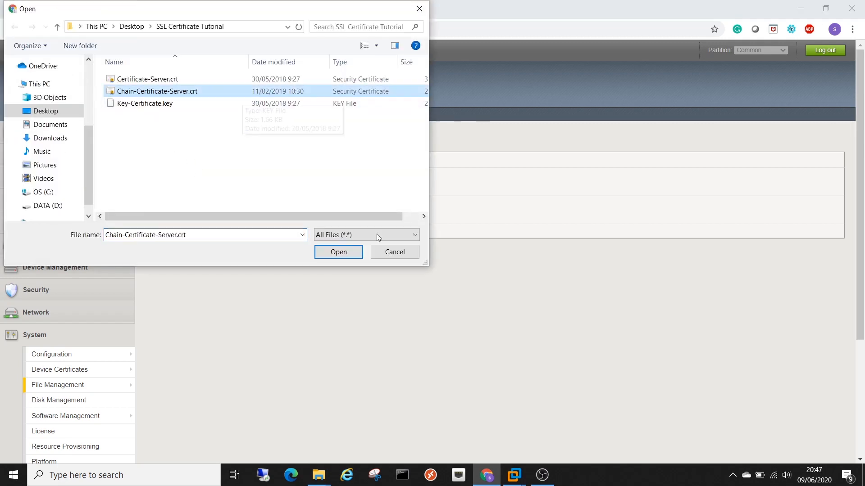
left_click(336, 254)
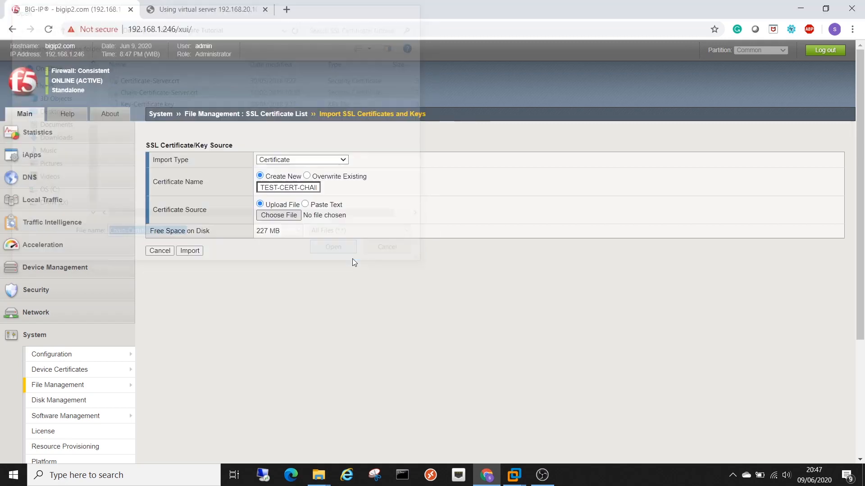
left_click(192, 253)
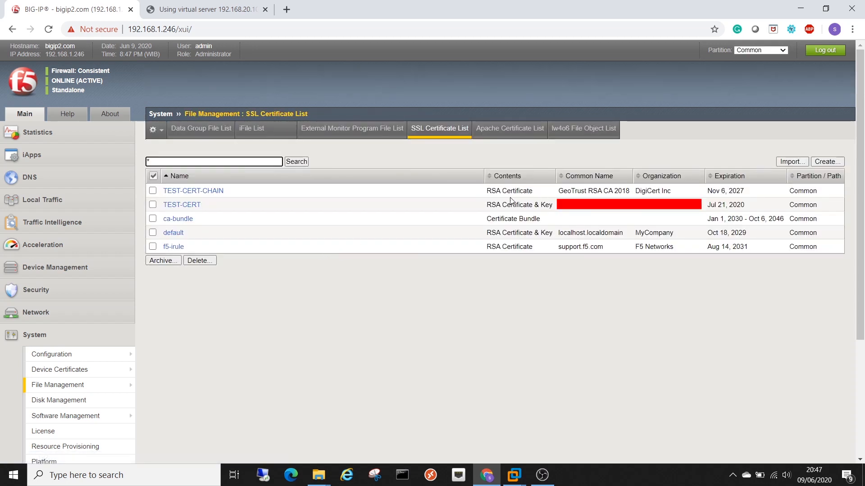
left_click_drag(486, 205, 555, 210)
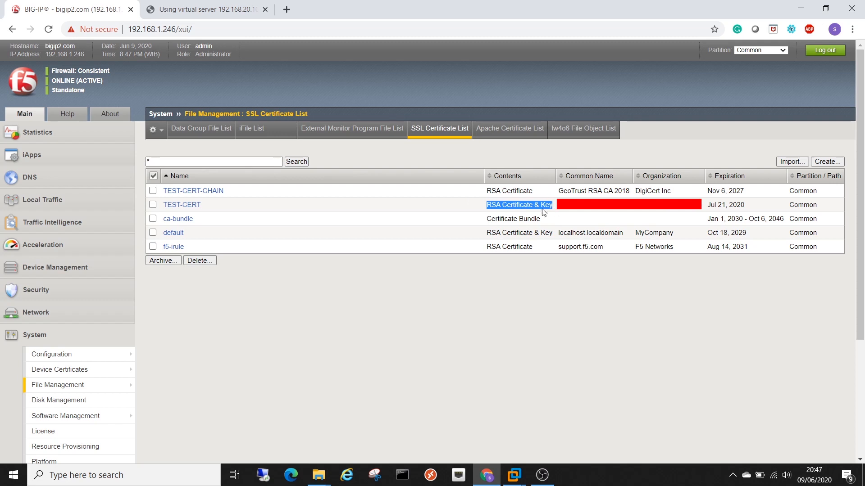
left_click(487, 198)
left_click_drag(485, 194, 523, 194)
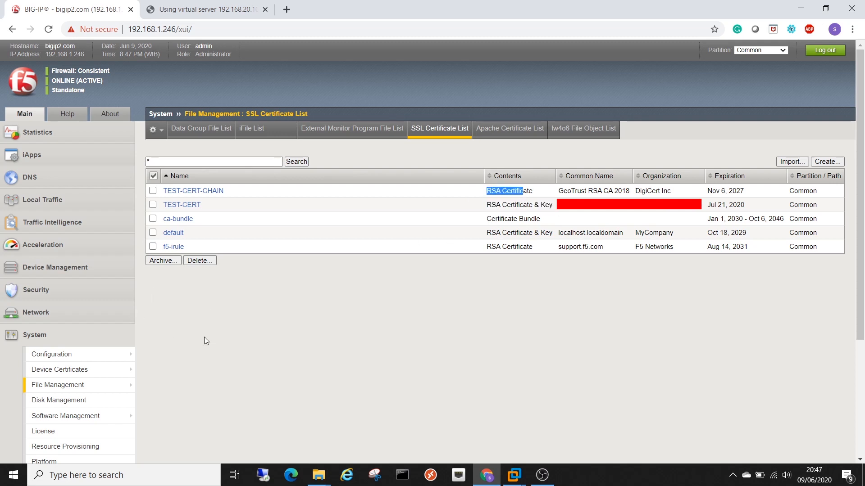
- Navigate to Local Traffic › Profiles › SSL › Client to list clientssl and other client profiles
left_click(49, 205)
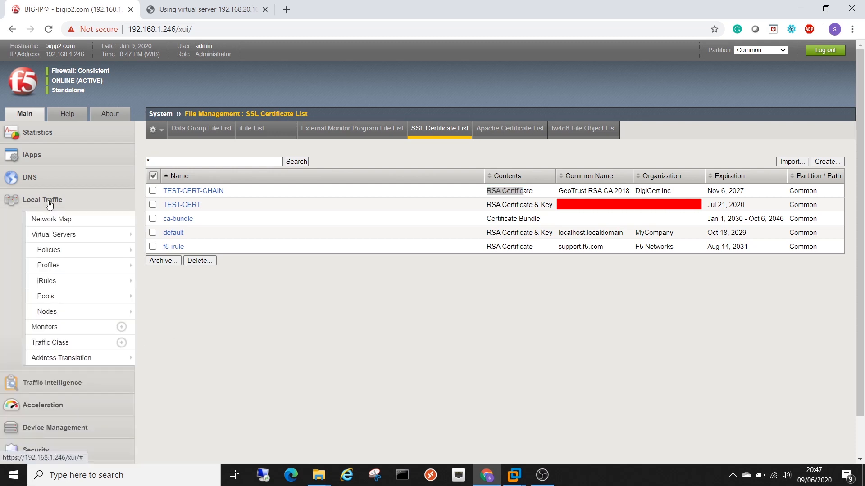
mouse_move(53, 264)
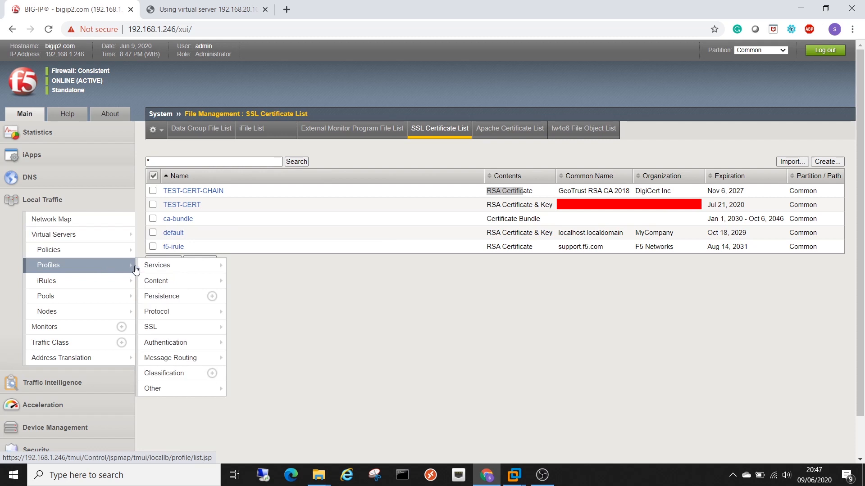
mouse_move(172, 326)
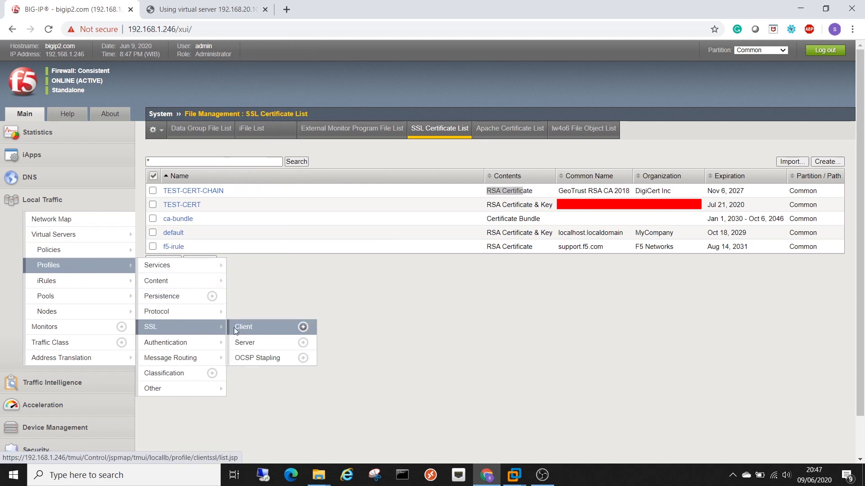
left_click(259, 334)
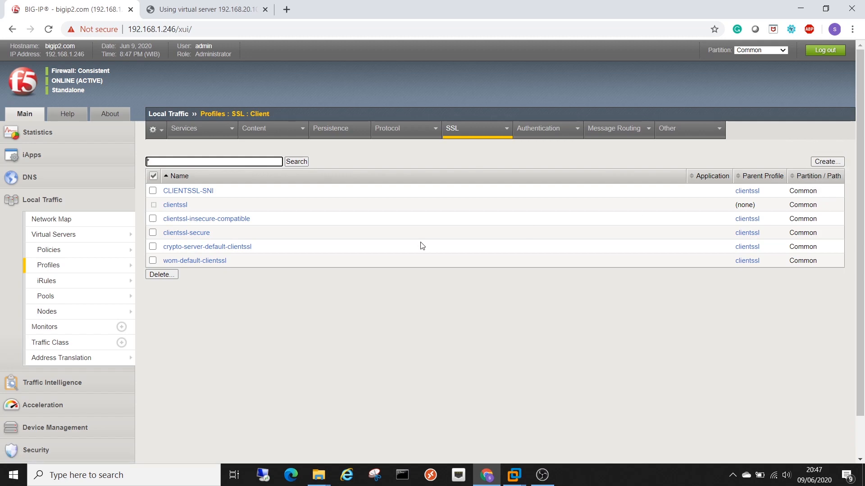
- Create a client SSL profile named TEST-CERT-CLIENT and tick Custom for its Certificate Key Chain
left_click(831, 163)
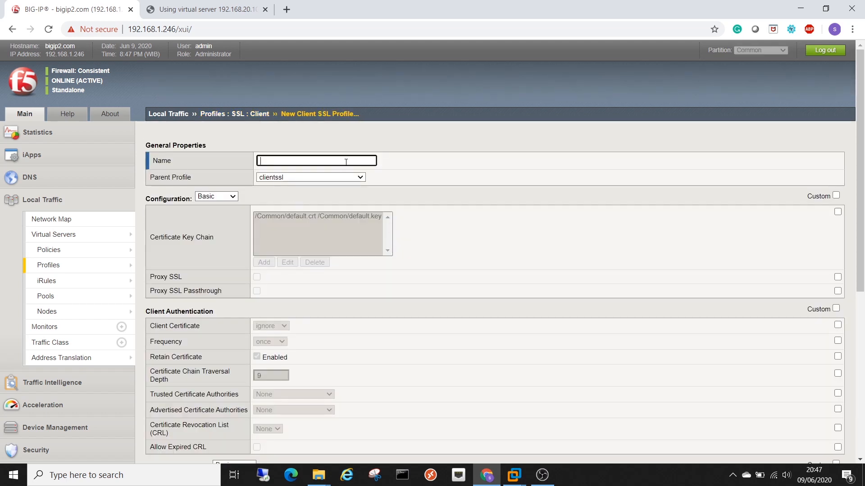
type("TEST-CERT-CLIENT")
left_click_drag(152, 177, 222, 181)
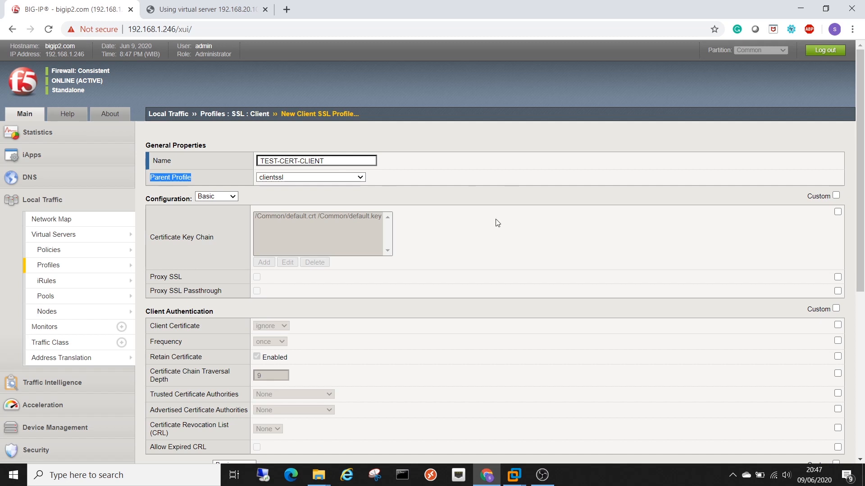
left_click(835, 196)
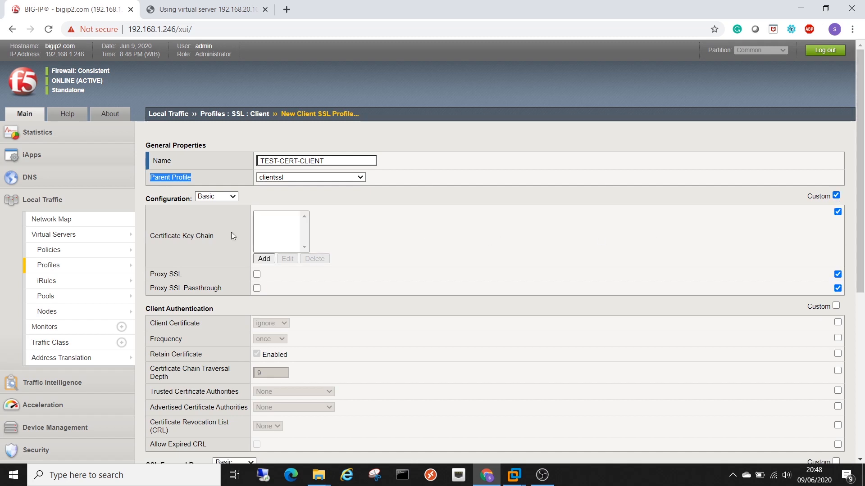
left_click_drag(150, 236, 226, 237)
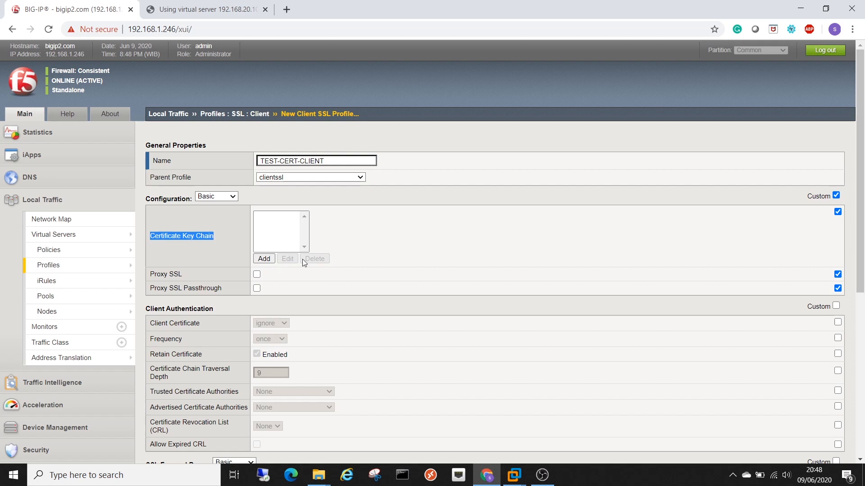
- Add a key chain entry using certificate TEST-CERT, key TEST-CERT and chain TEST-CERT-CHAIN
left_click(265, 261)
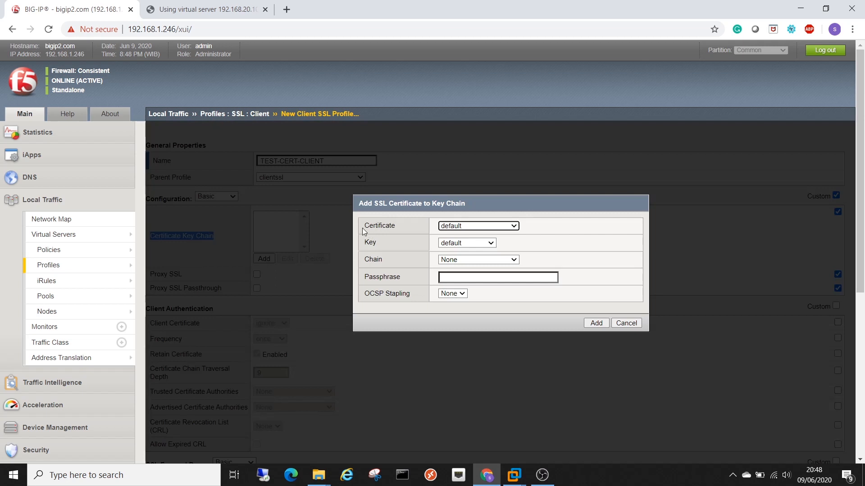
left_click_drag(364, 229, 436, 230)
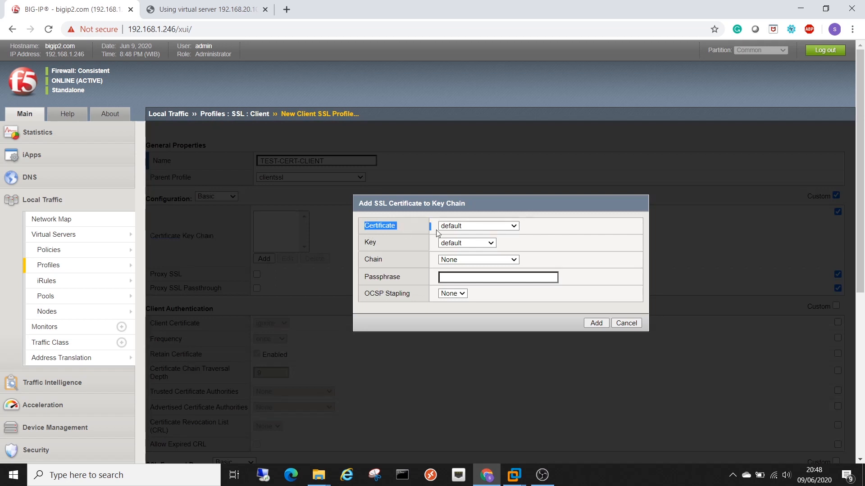
left_click(500, 229)
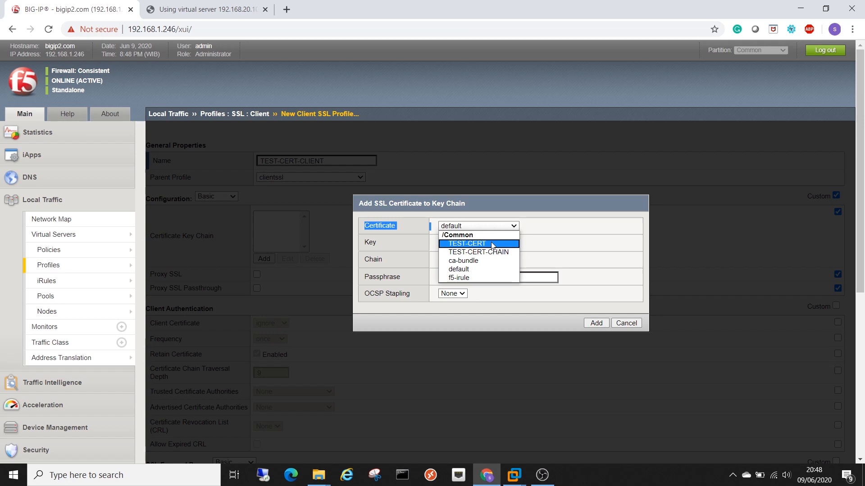
left_click(492, 245)
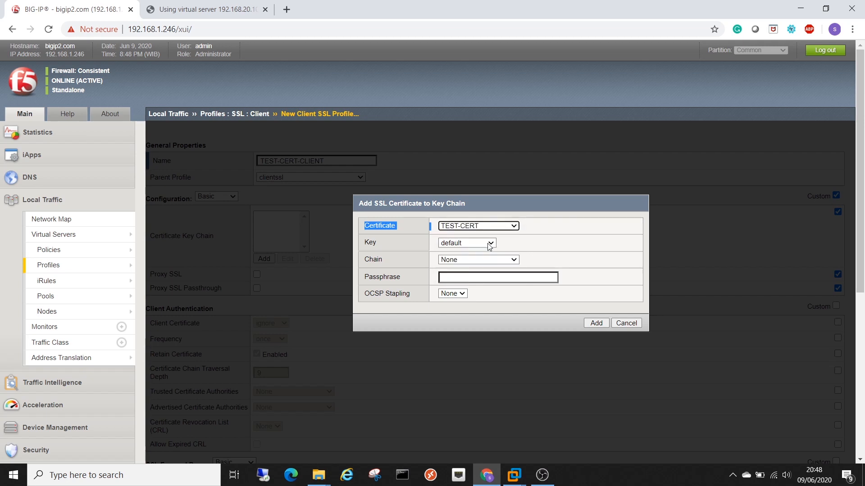
double_click(395, 247)
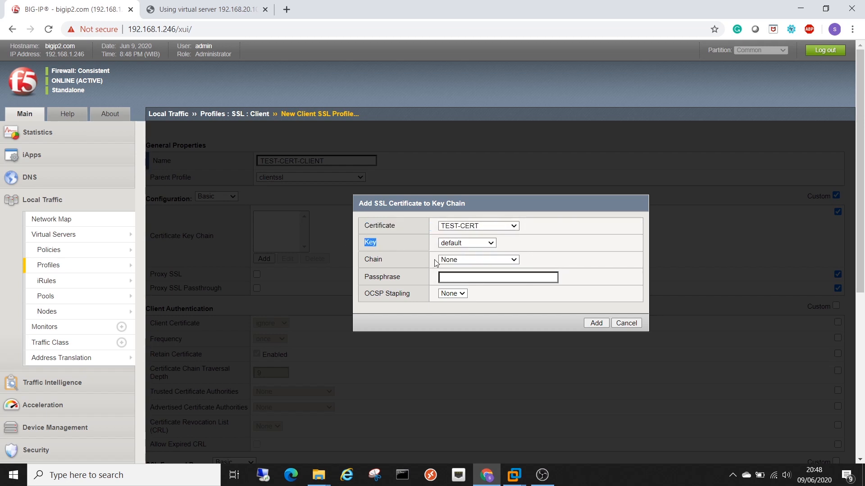
left_click(452, 246)
left_click(467, 261)
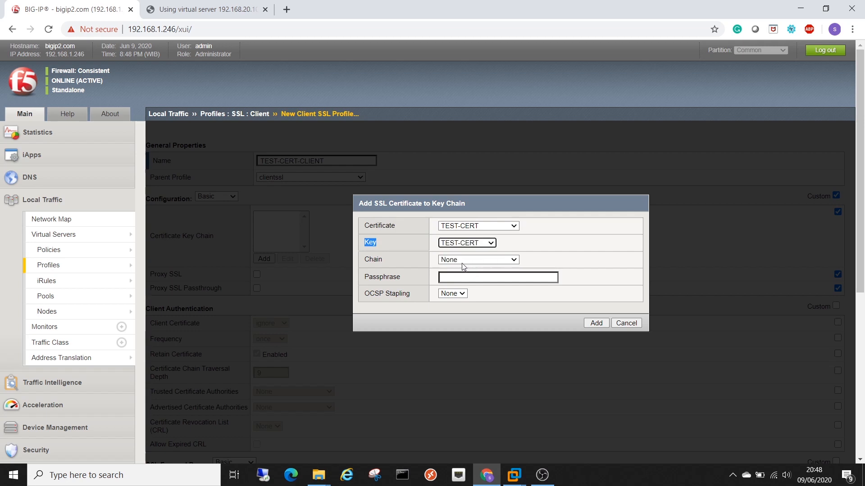
left_click_drag(363, 260, 394, 262)
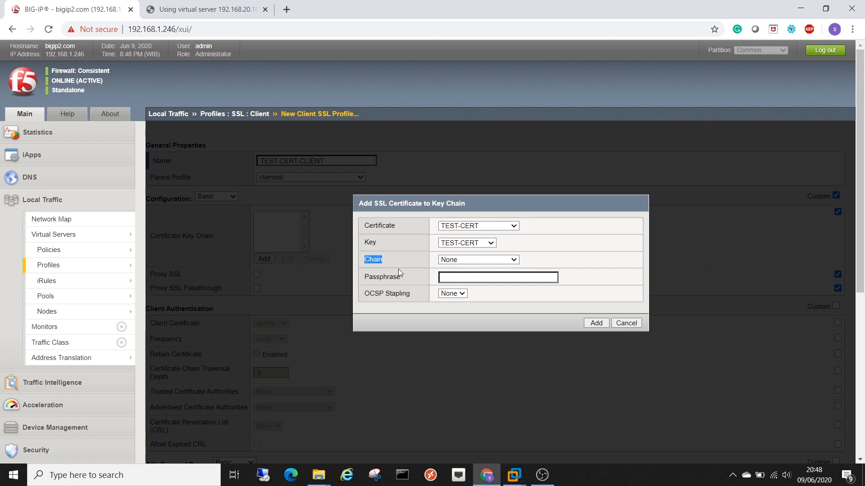
left_click(480, 260)
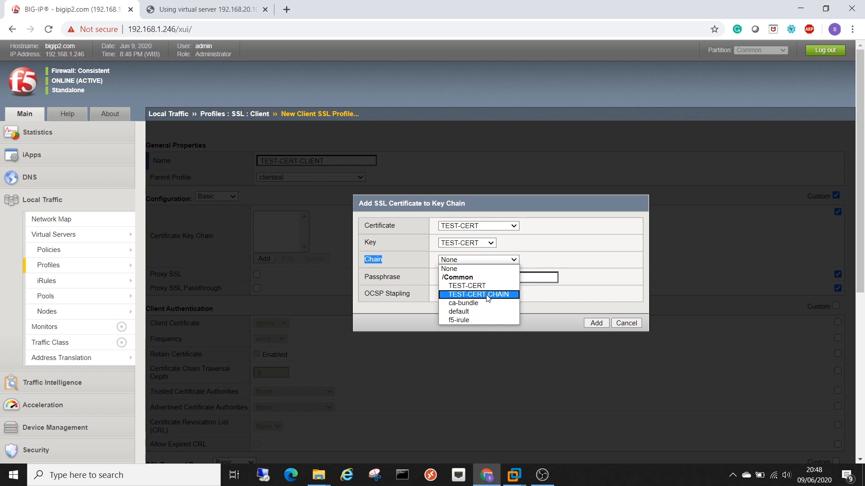
left_click(487, 295)
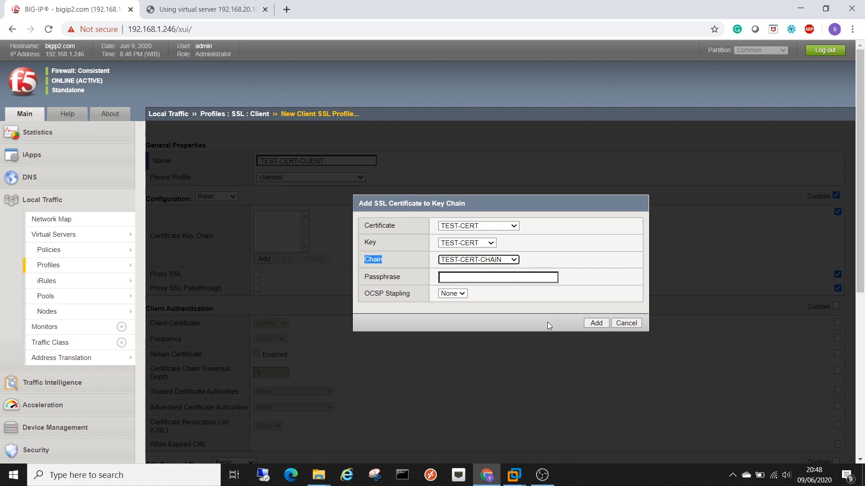
left_click(588, 325)
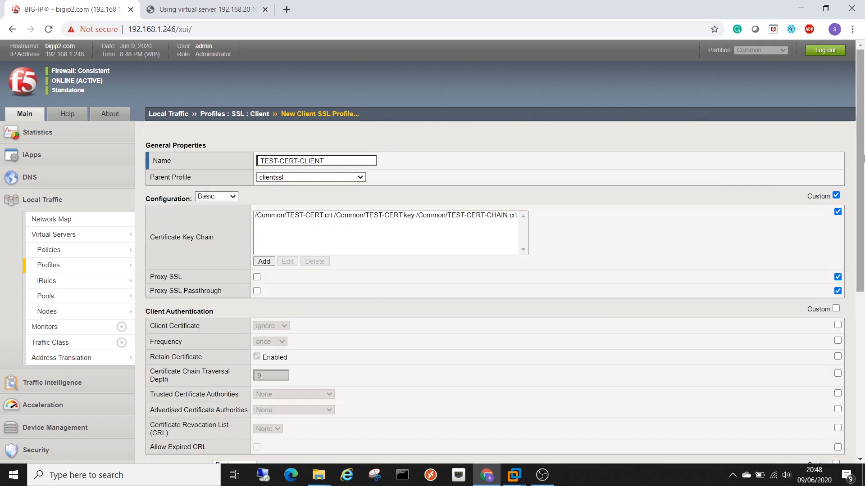
- Finish the TEST-CERT-CLIENT profile and confirm it is listed with parent profile clientssl
left_click_drag(863, 163, 861, 330)
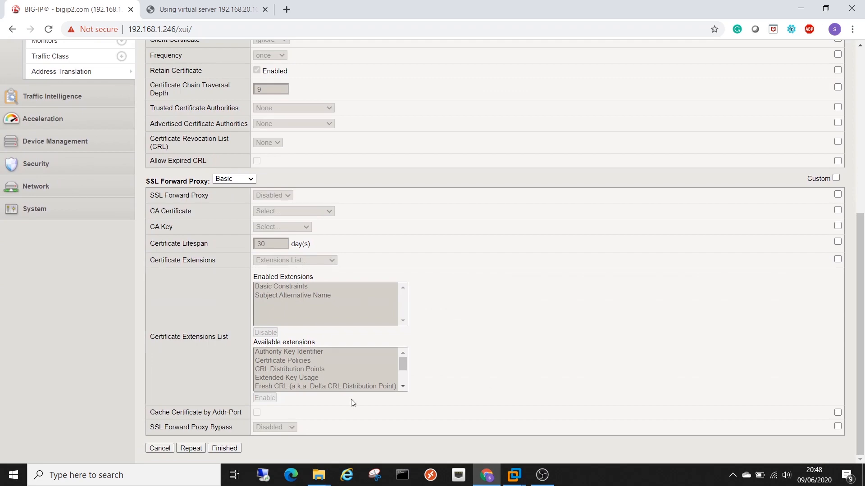
left_click(225, 448)
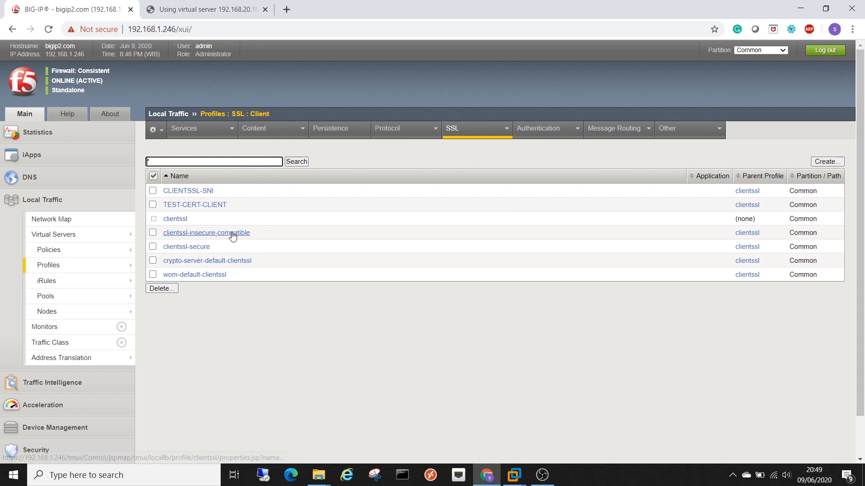
mouse_move(163, 207)
left_mouse_down()
mouse_move(241, 214)
mouse_move(163, 204)
left_mouse_up()
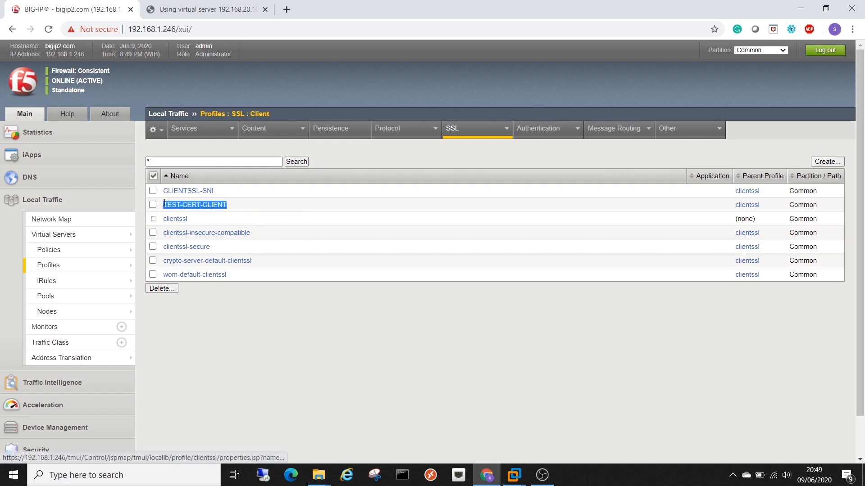
mouse_move(76, 267)
mouse_move(152, 267)
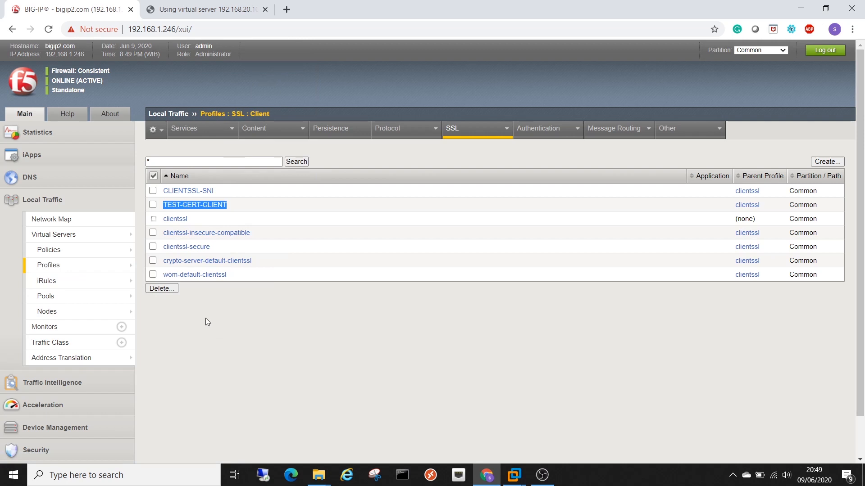
mouse_move(94, 241)
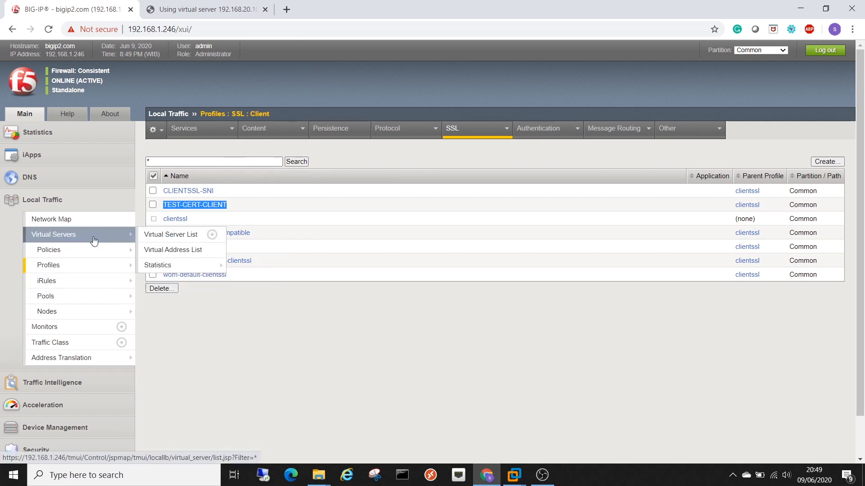
- Open VS-TUTORIAL from the Virtual Servers list and change its service port from 80 to 443 (HTTPS)
left_click(93, 241)
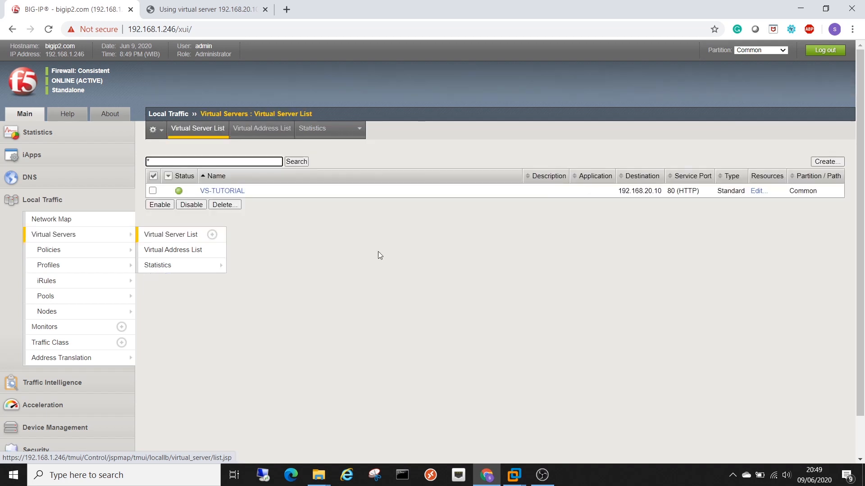
left_click(221, 192)
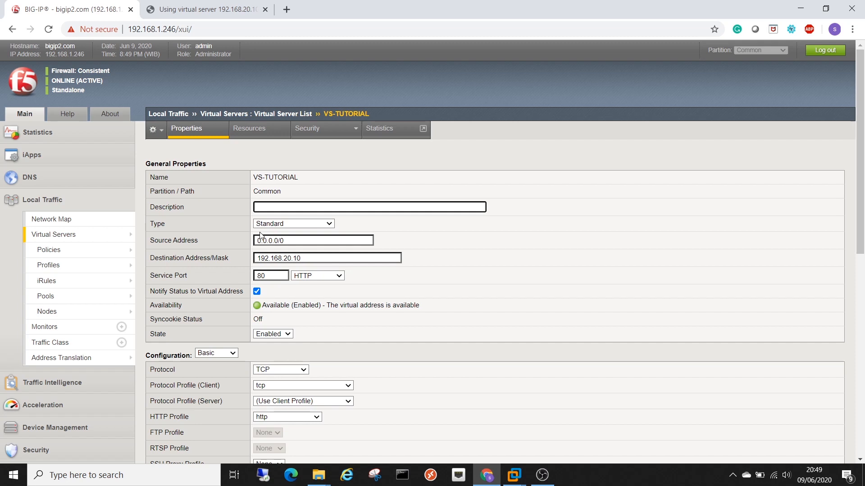
scroll(300, 237, "down", 1)
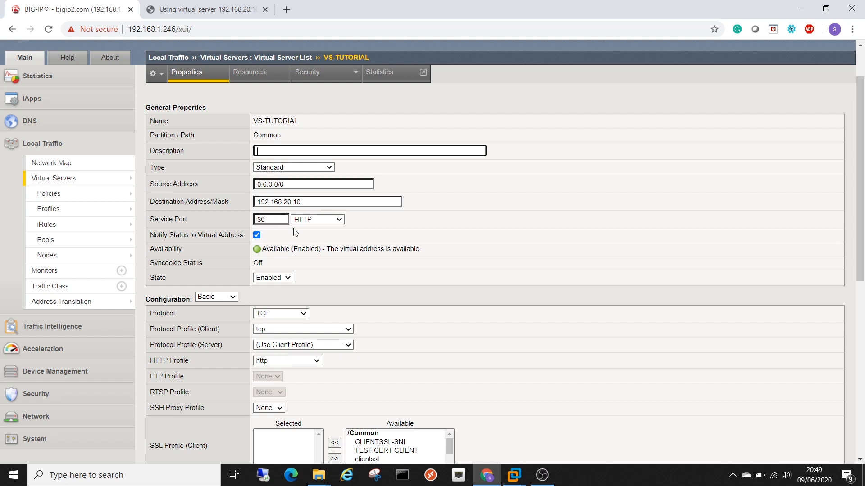
double_click(270, 219)
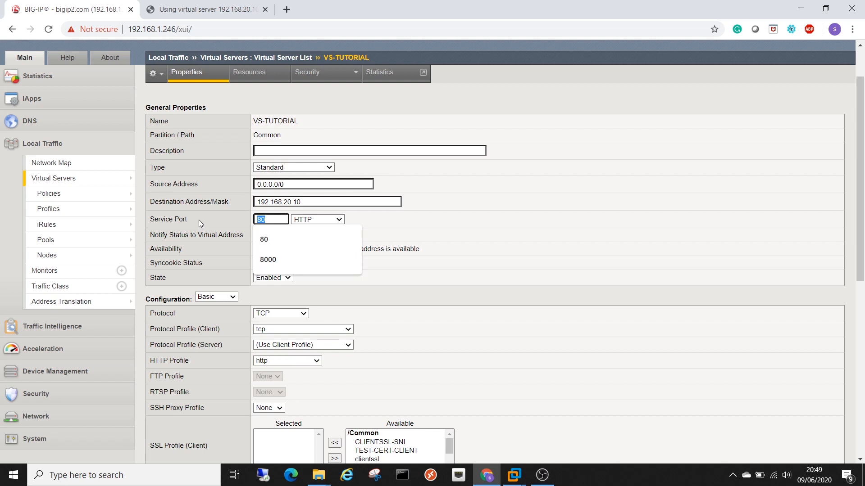
type("http")
key("BackSpace")
key("BackSpace")
key("BackSpace")
key("BackSpace")
type("443")
left_click(469, 211)
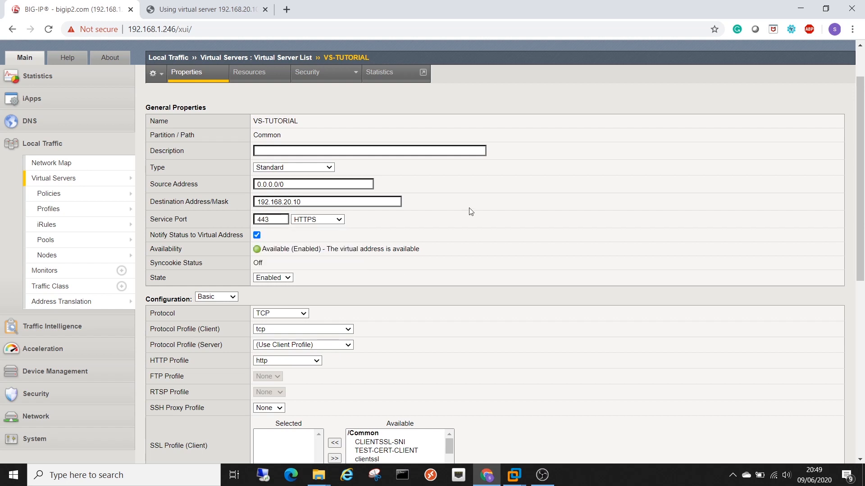
- Move TEST-CERT-CLIENT into VS-TUTORIAL's selected client SSL profiles and update the virtual server
scroll(321, 275, "down", 3)
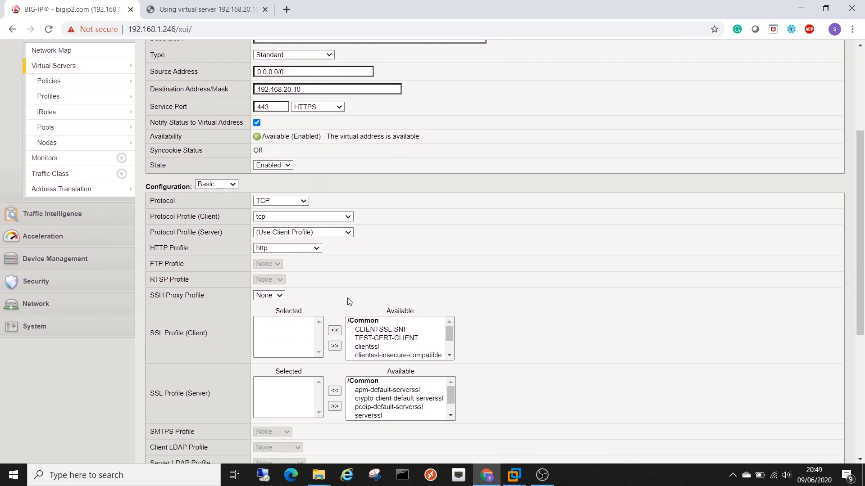
scroll(178, 326, "down", 3)
left_click_drag(154, 220, 220, 221)
left_click(221, 225)
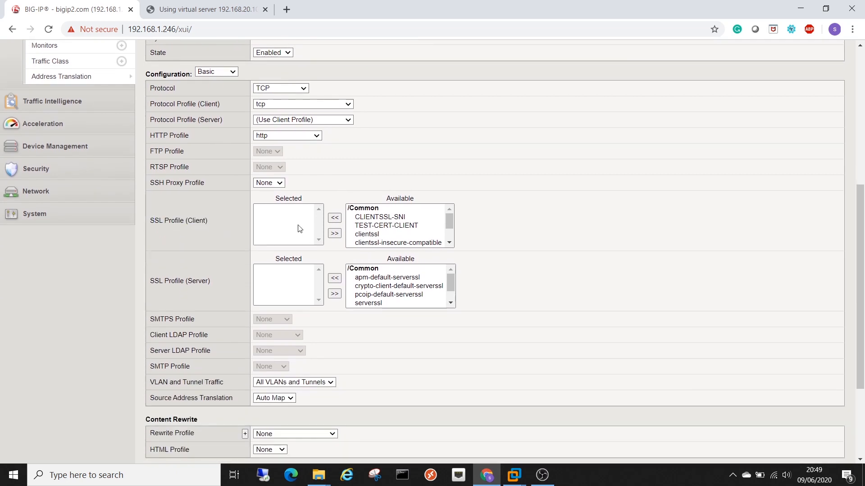
left_click(376, 227)
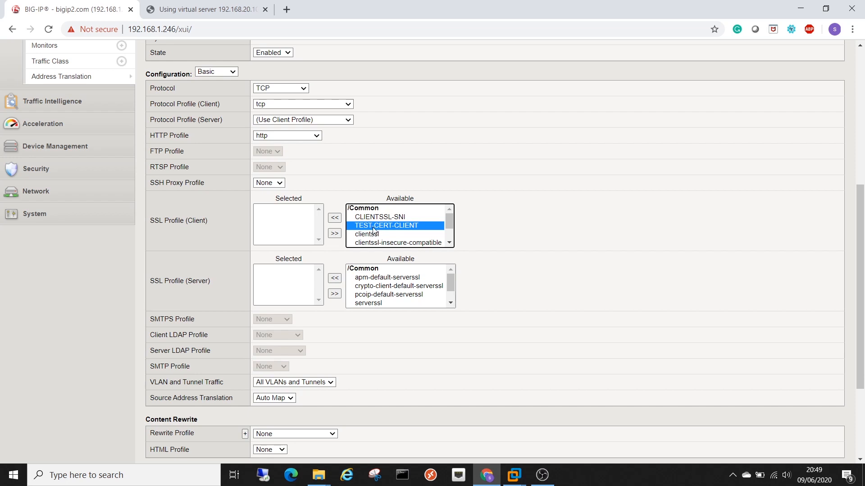
left_click(335, 219)
left_click(286, 217)
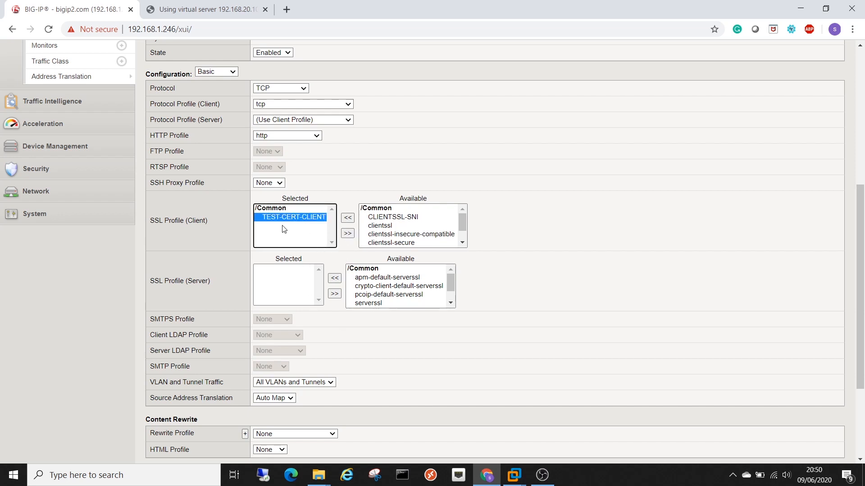
scroll(279, 251, "down", 2)
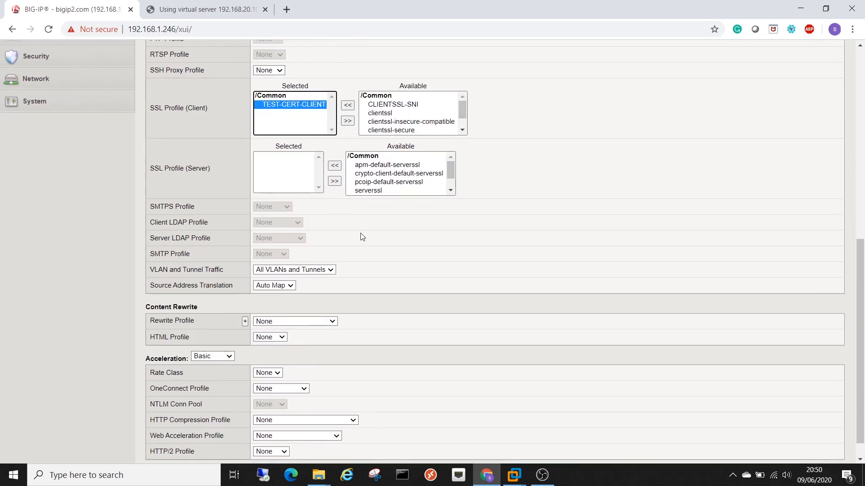
scroll(367, 236, "down", 1)
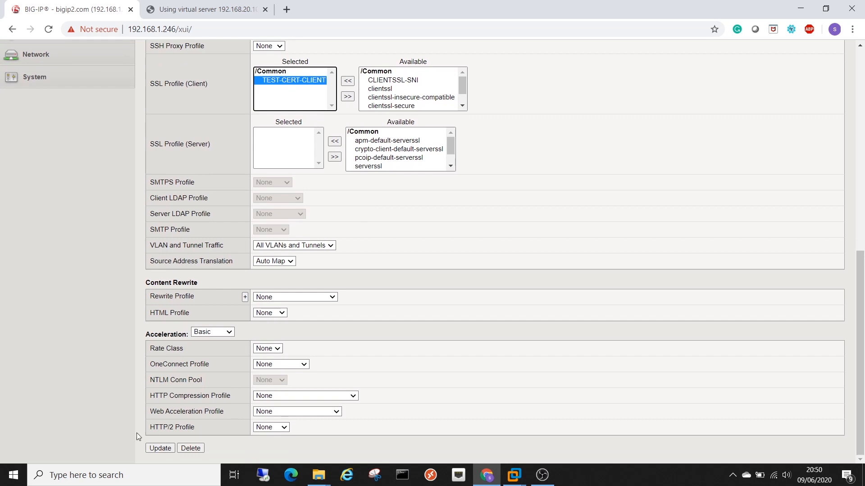
left_click(159, 449)
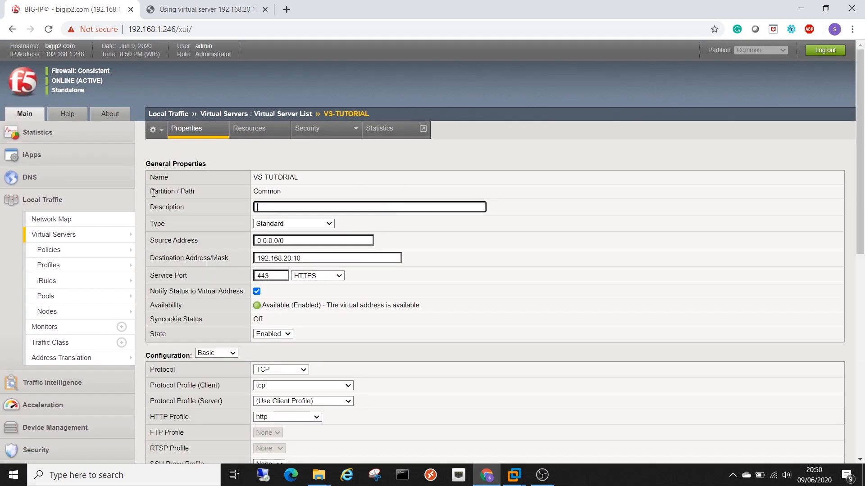
- Return to the Virtual Server List and highlight VS-TUTORIAL's destination address 192.168.20.10
mouse_move(77, 241)
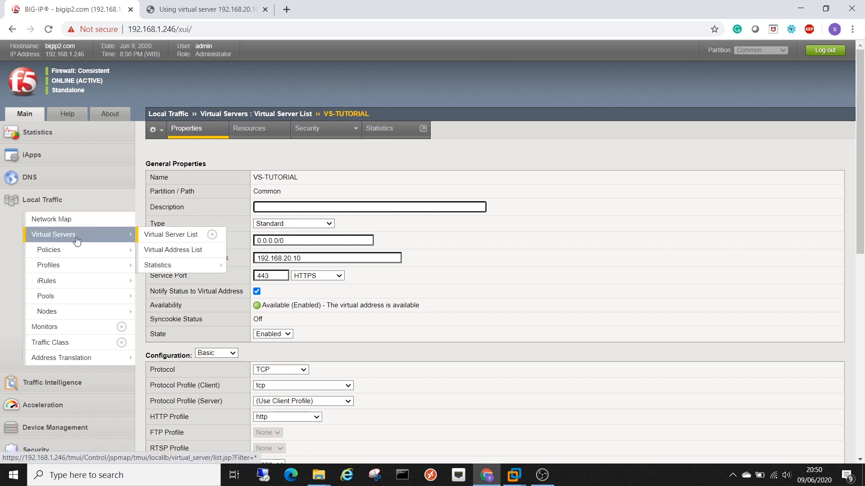
left_click(76, 239)
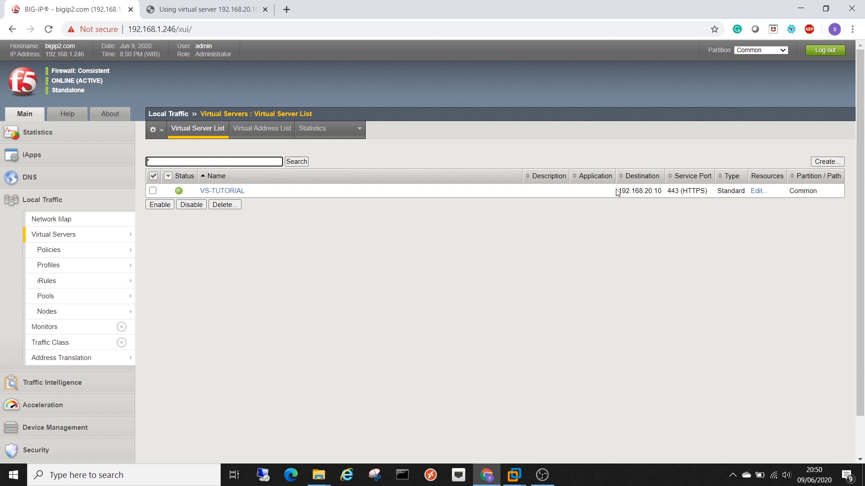
left_click_drag(616, 191, 661, 191)
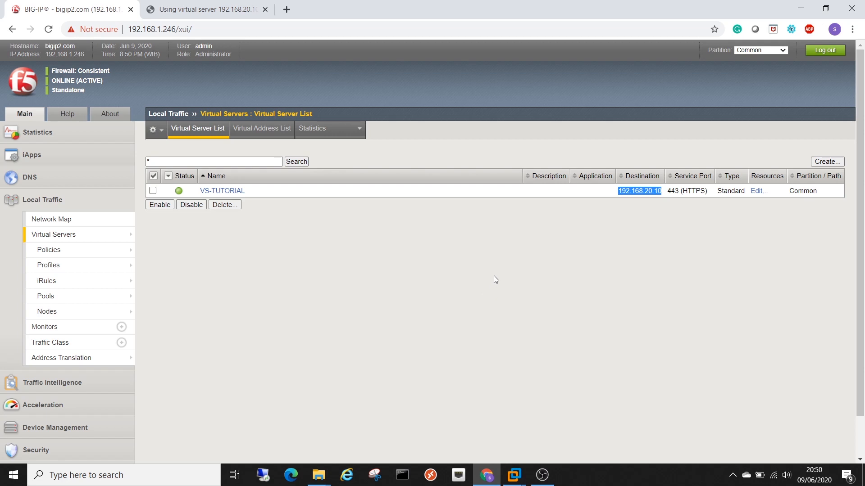
left_click(220, 4)
- Prefix the address with https: to load https:192.168.20.10 and view the vLab test site
left_click_drag(175, 29, 51, 30)
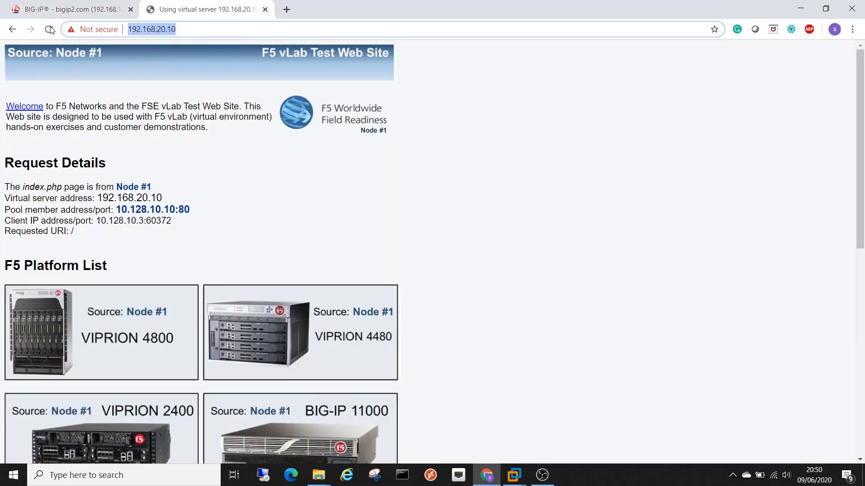
left_click(145, 29)
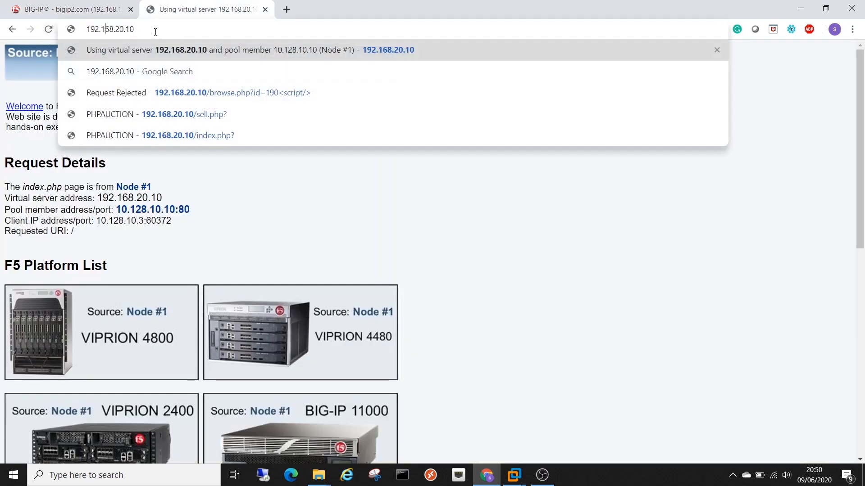
key("Left")
key("Home")
type("https:")
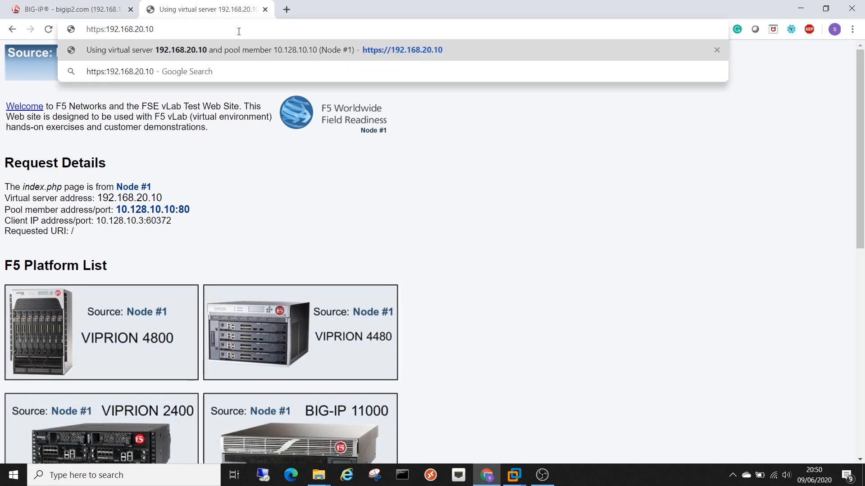
key("Return")
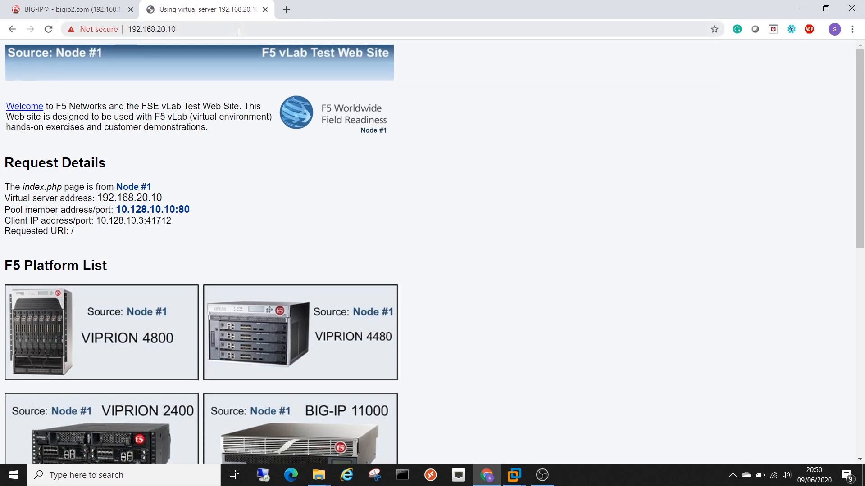
scroll(220, 164, "down", 6)
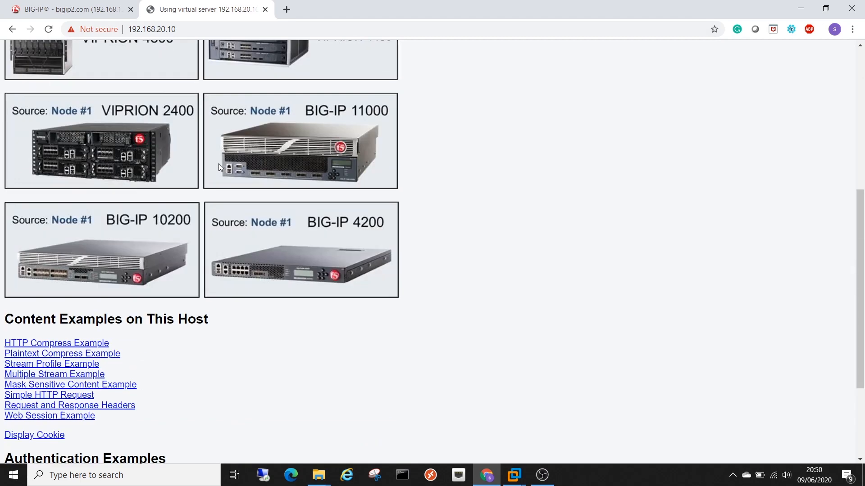
scroll(218, 163, "up", 7)
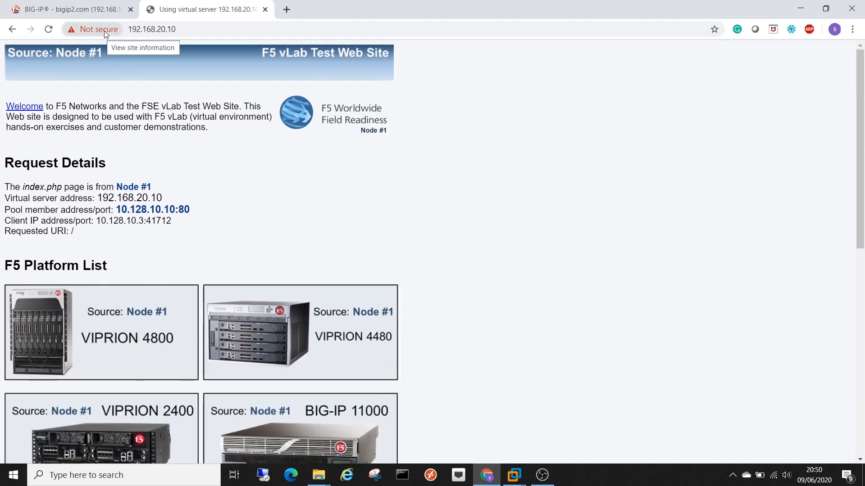